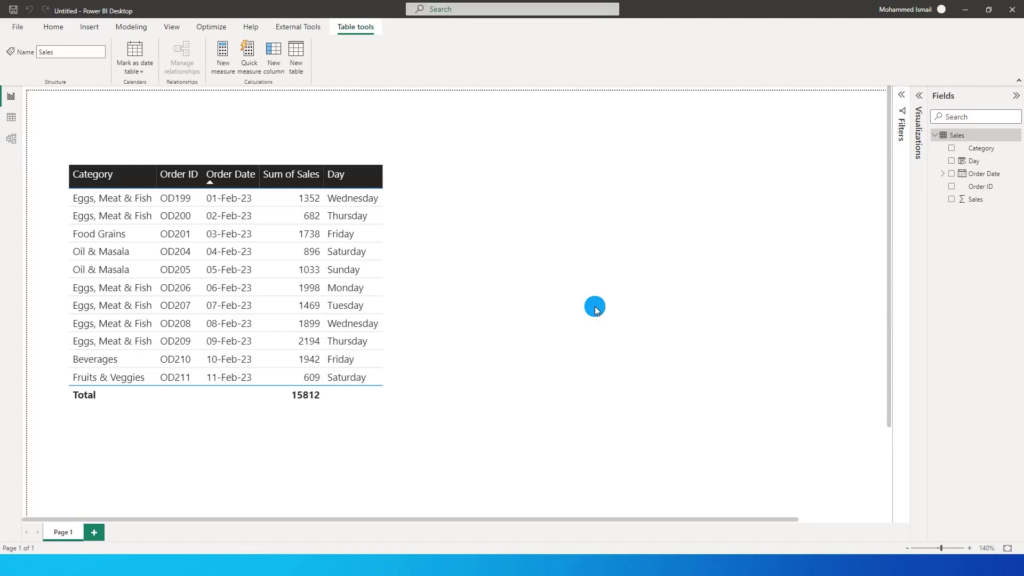
Show the options menu for the Sales table in the Fields pane.
left_click(1009, 138)
Create a new measure named Dynamic Sales whose first line is Var Date_ = TODAY().
left_click(961, 143)
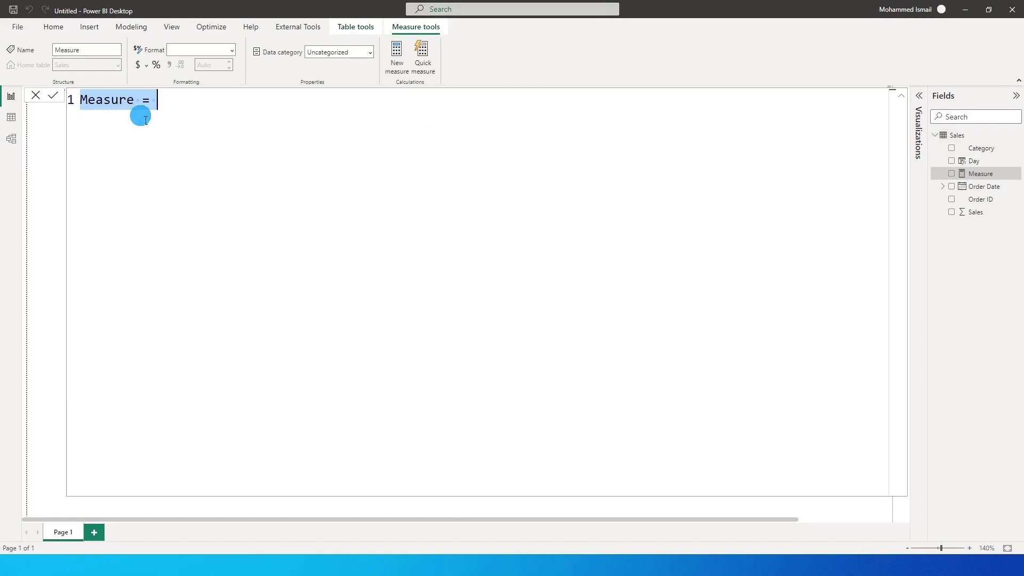
left_click_drag(143, 120, 61, 108)
type("Dynamic Sa")
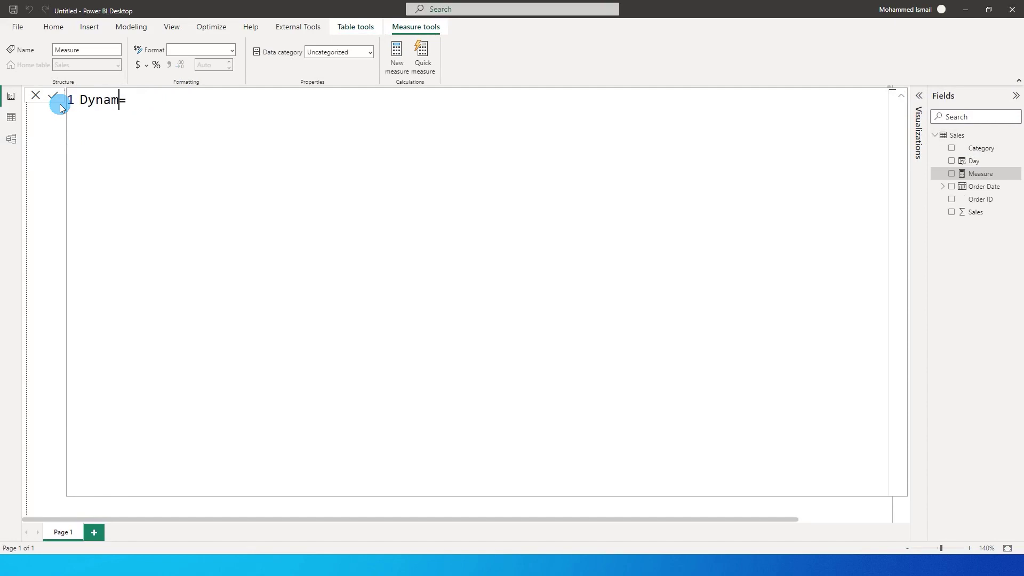
type("les")
left_click(245, 114)
type("Var Da")
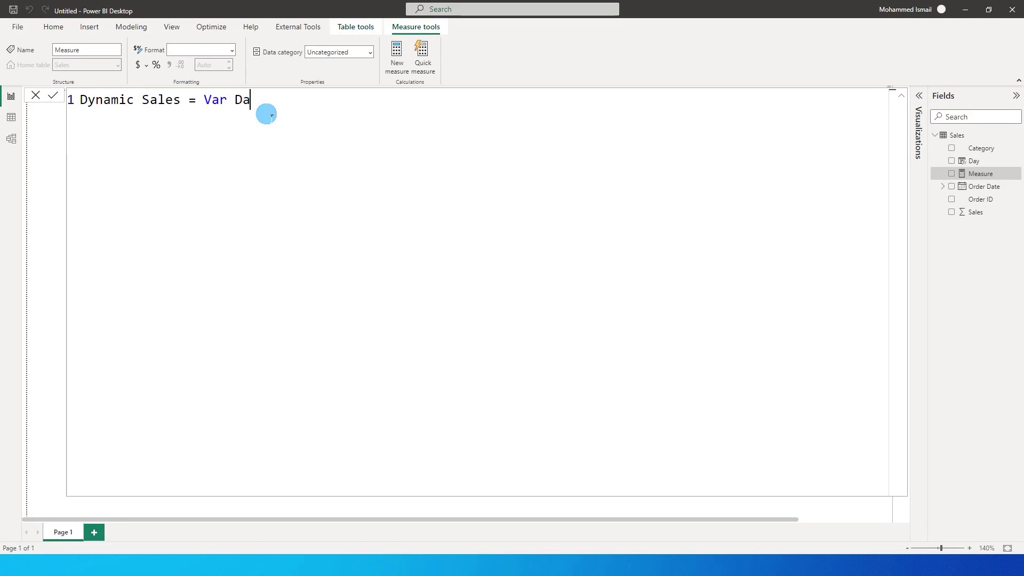
type("te_ = toda")
key("Tab")
type(")")
key("shift+Return")
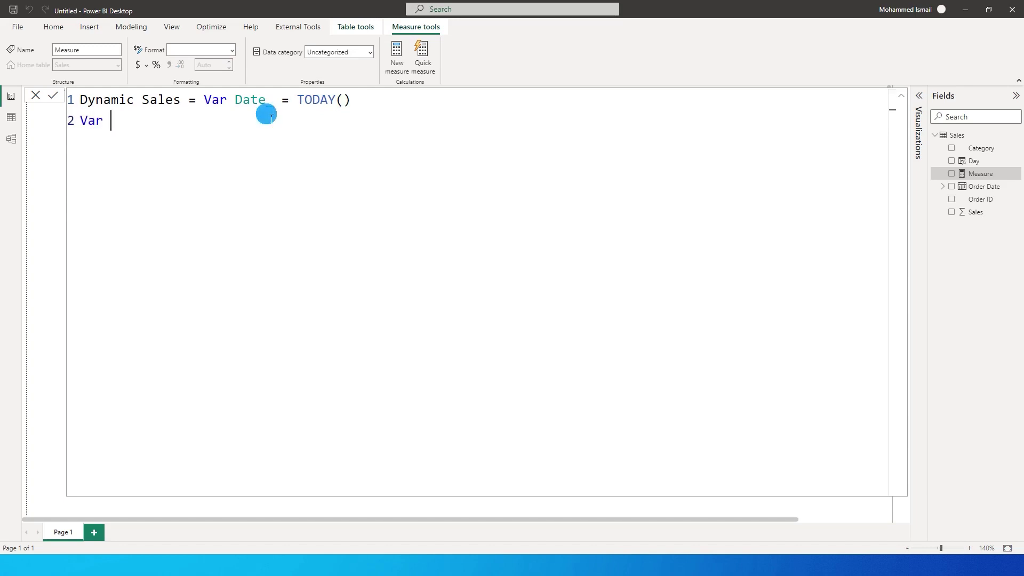
Add a second line beginning Var Date_Check = WEEKDAY(Date_ ,.
type("Var Date_Check ")
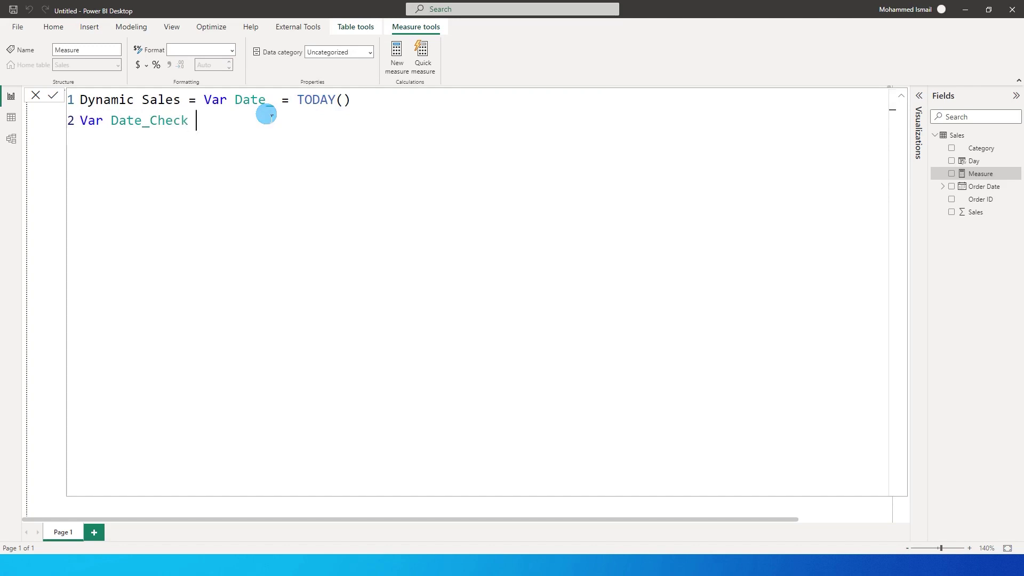
type("= Week")
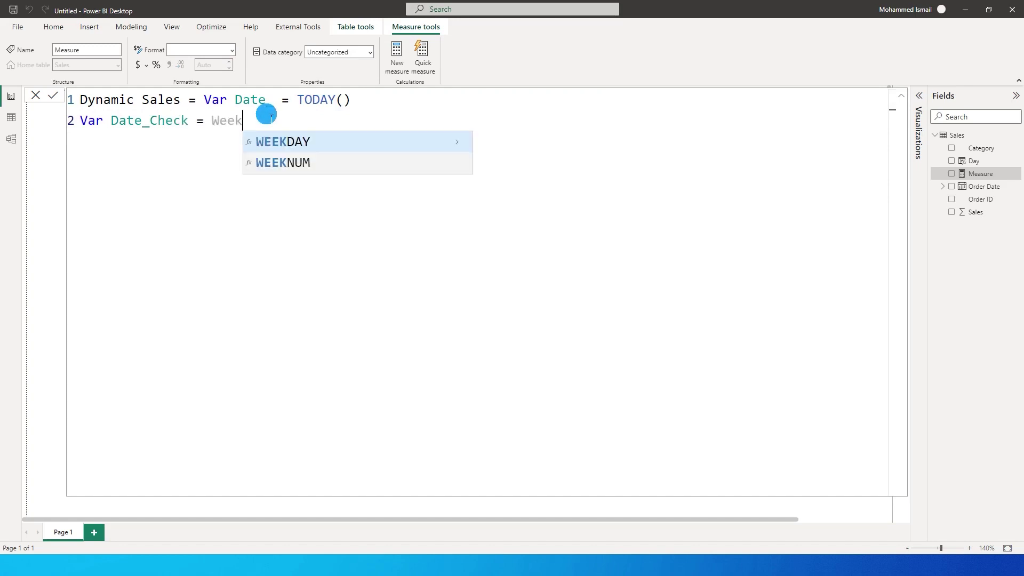
key("Tab")
type("(")
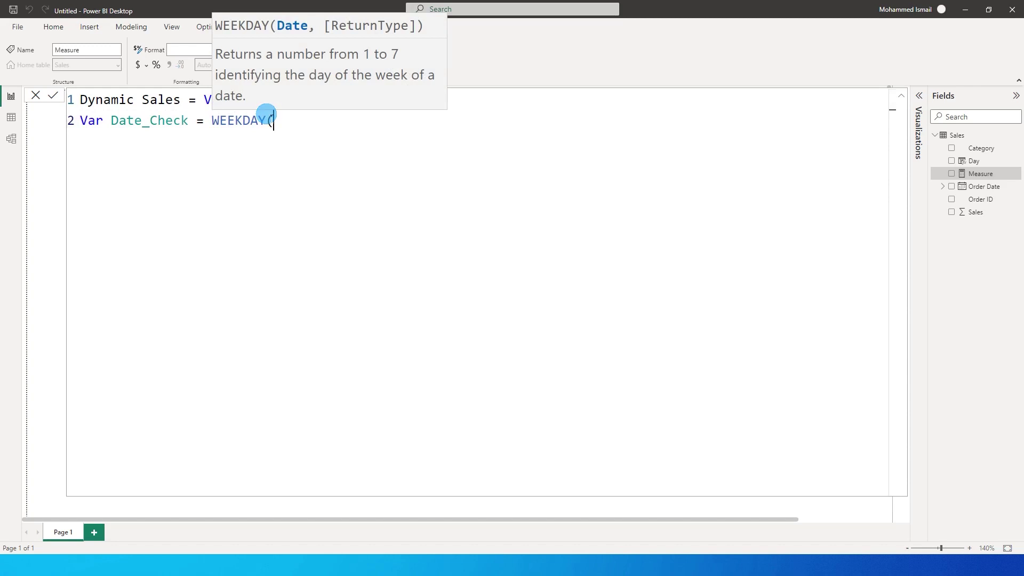
left_click(293, 124)
left_click(206, 101)
left_click(248, 99)
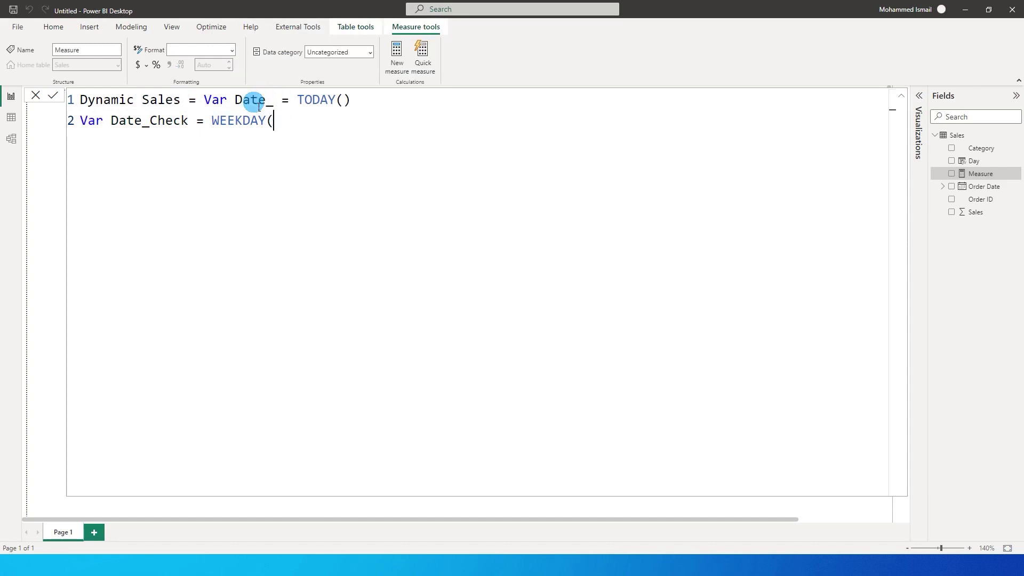
double_click(300, 101)
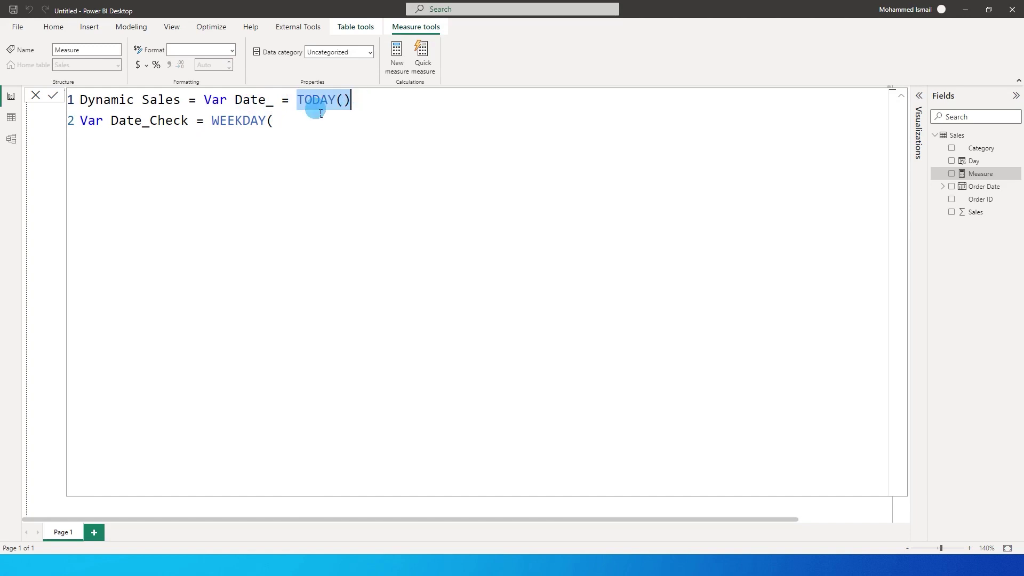
left_click(318, 117)
type("Date_ ")
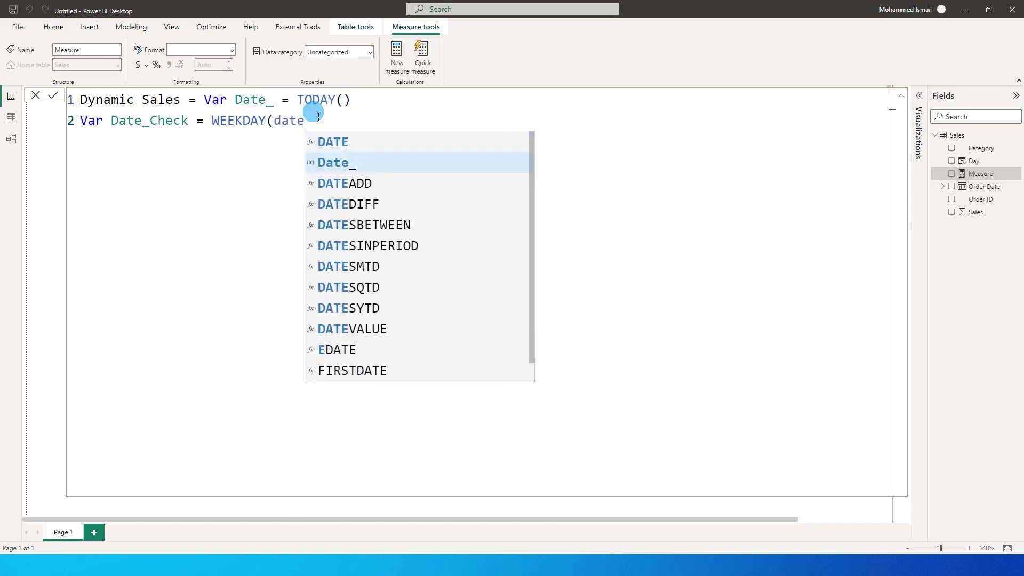
type(",")
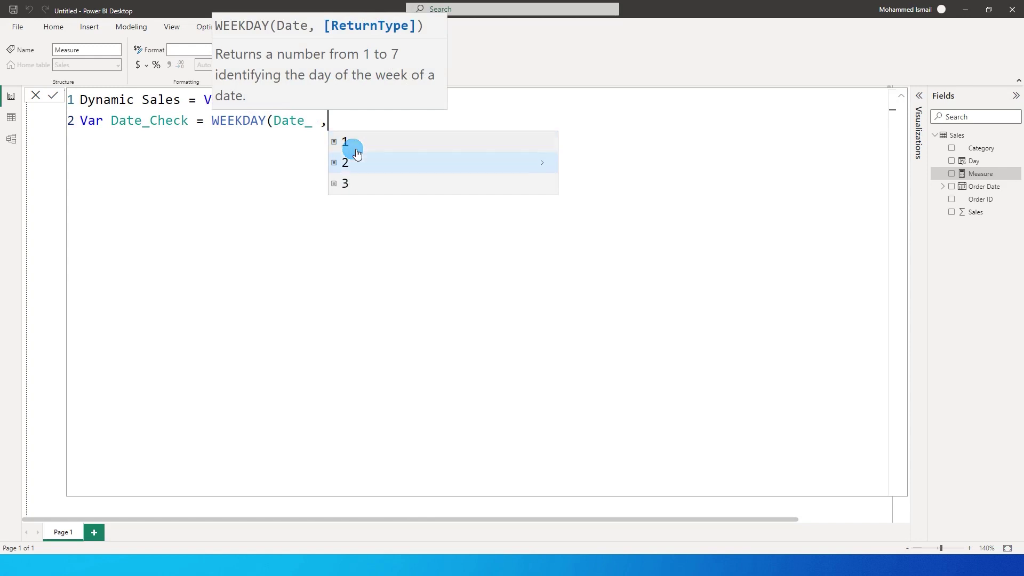
Finish WEEKDAY(Date_ ,2), end the formula with Return Date_Check, and commit the measure.
type("2")
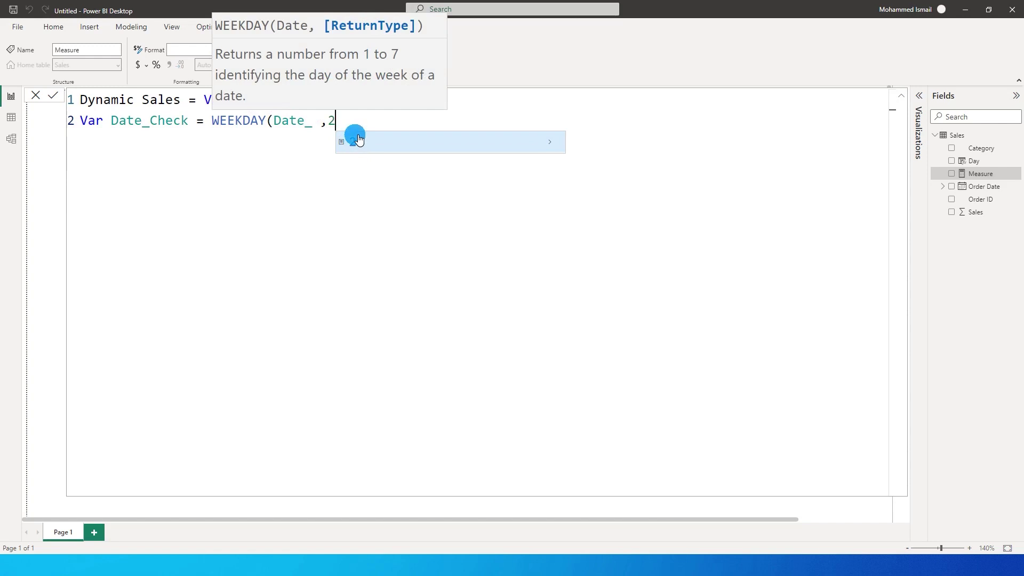
type(")")
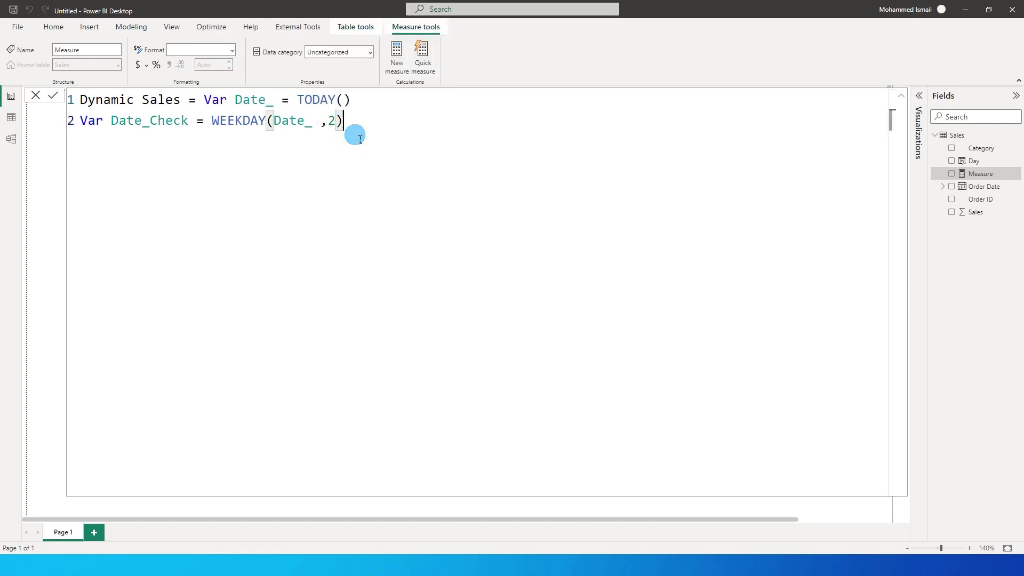
key("shift+Return")
key("shift+Return")
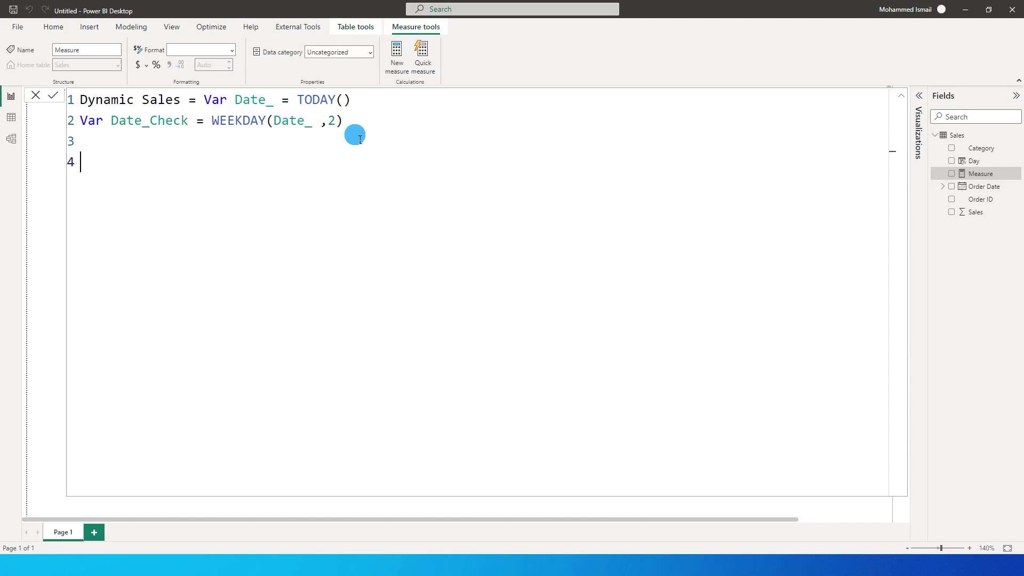
type("Return")
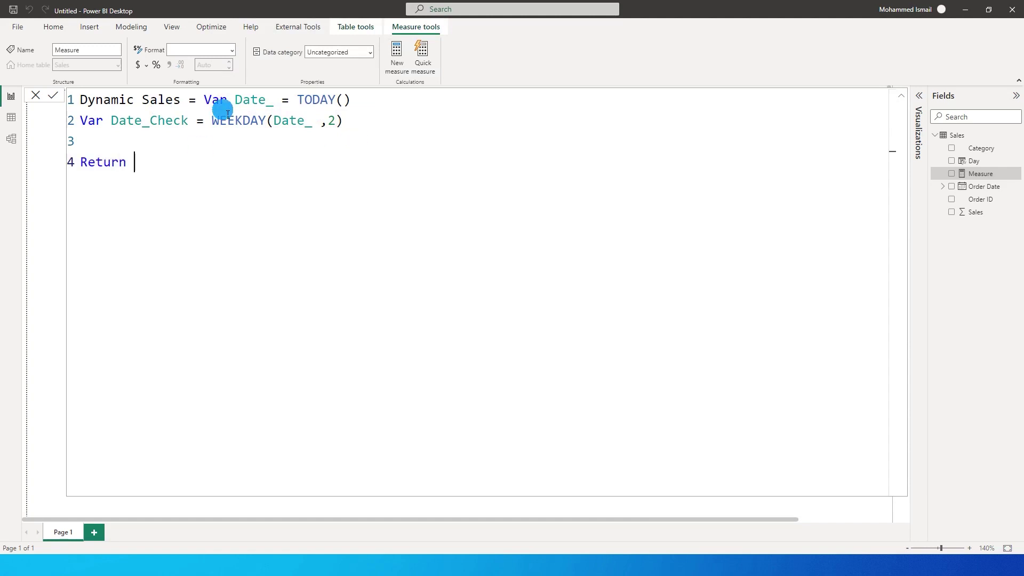
double_click(138, 120)
left_click(167, 162)
type("Date_Check")
key("Return")
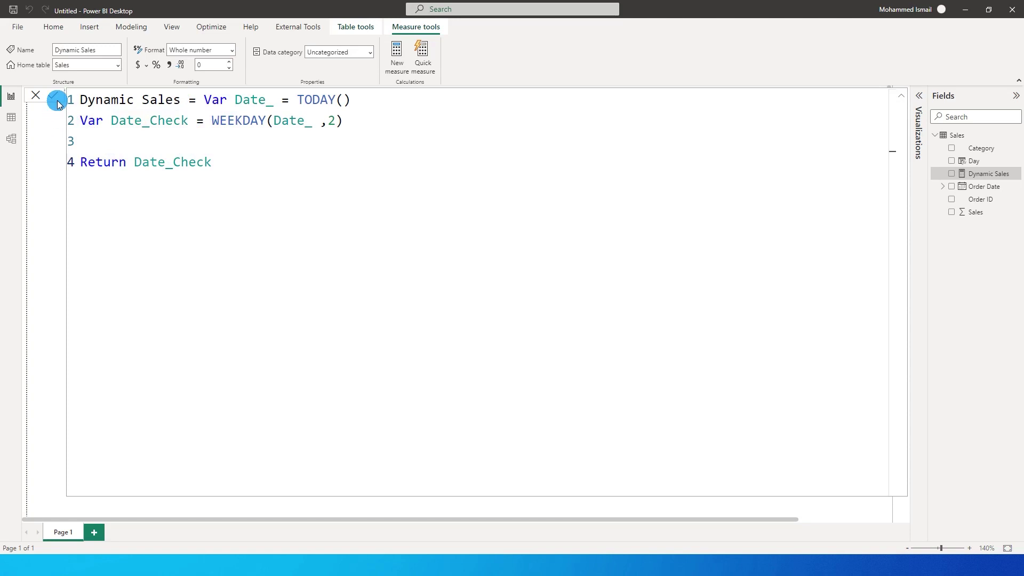
left_click(901, 97)
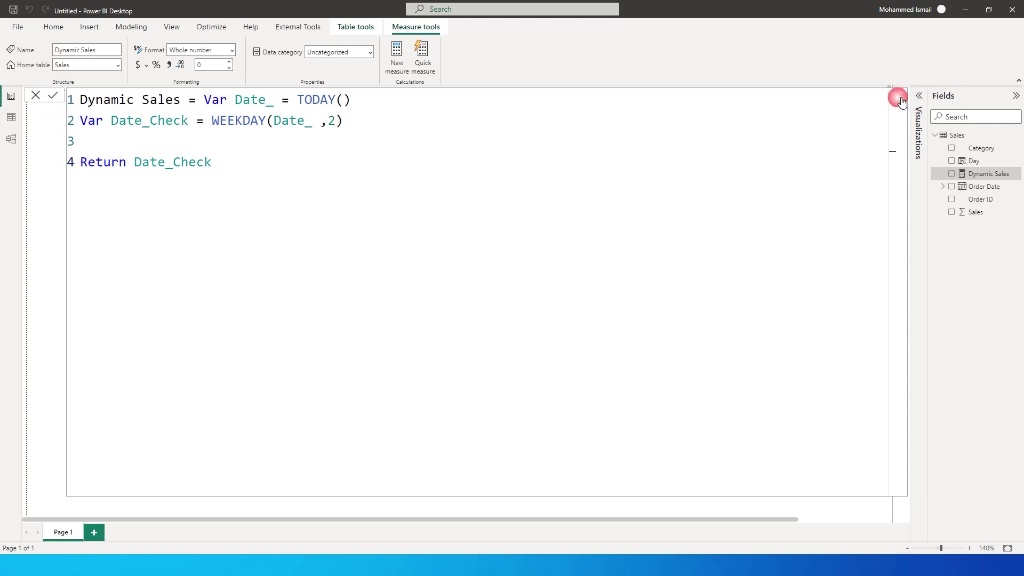
Place a card showing Dynamic Sales to the right of the sales table.
left_click(920, 184)
left_click(886, 196)
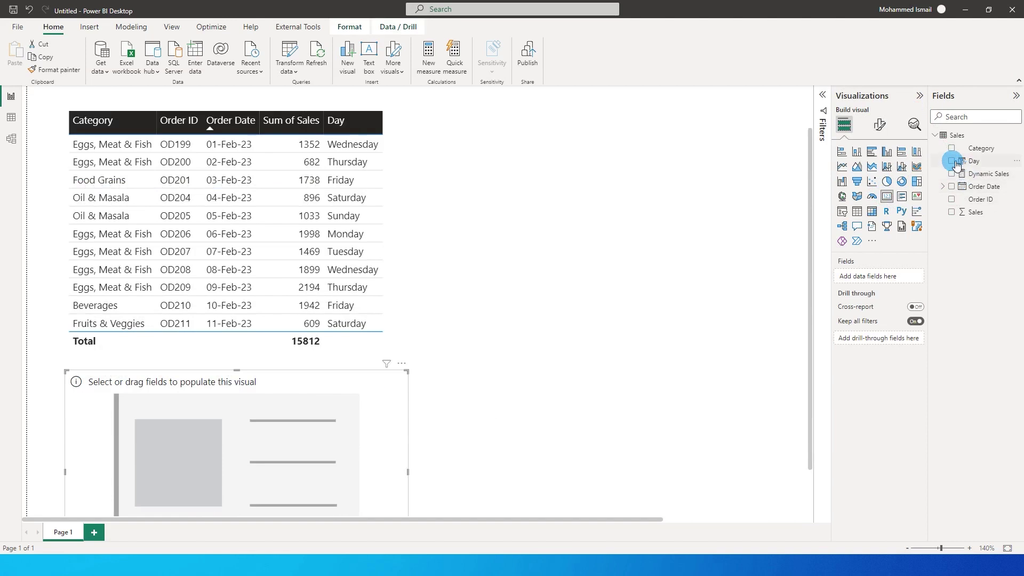
left_click_drag(960, 172, 661, 238)
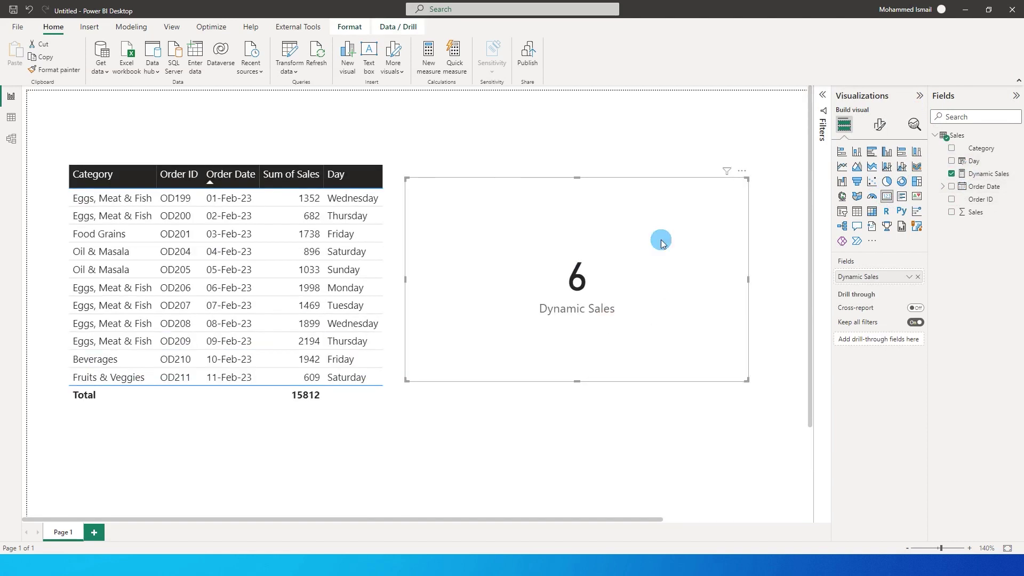
left_click(995, 171)
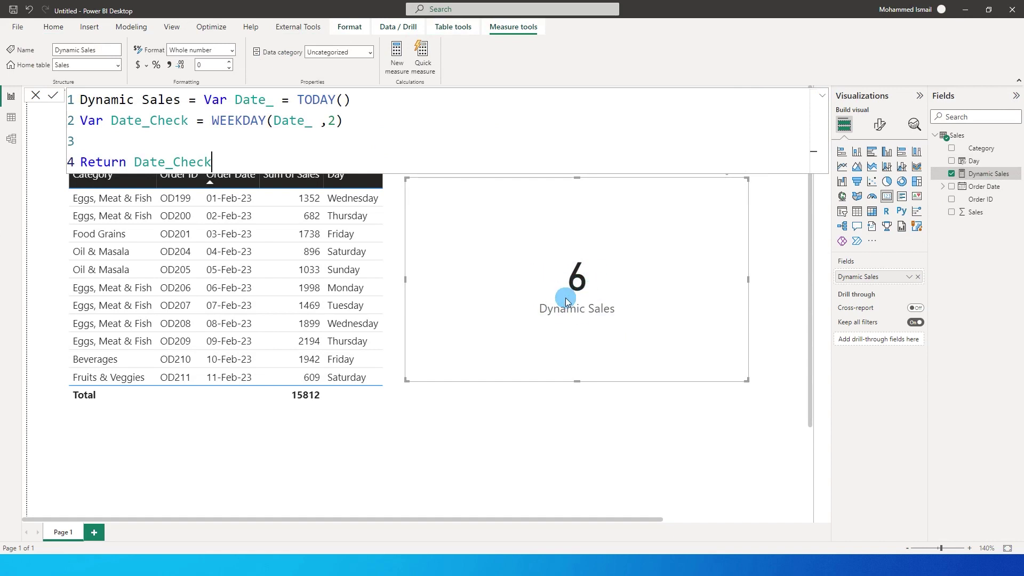
left_click(354, 129)
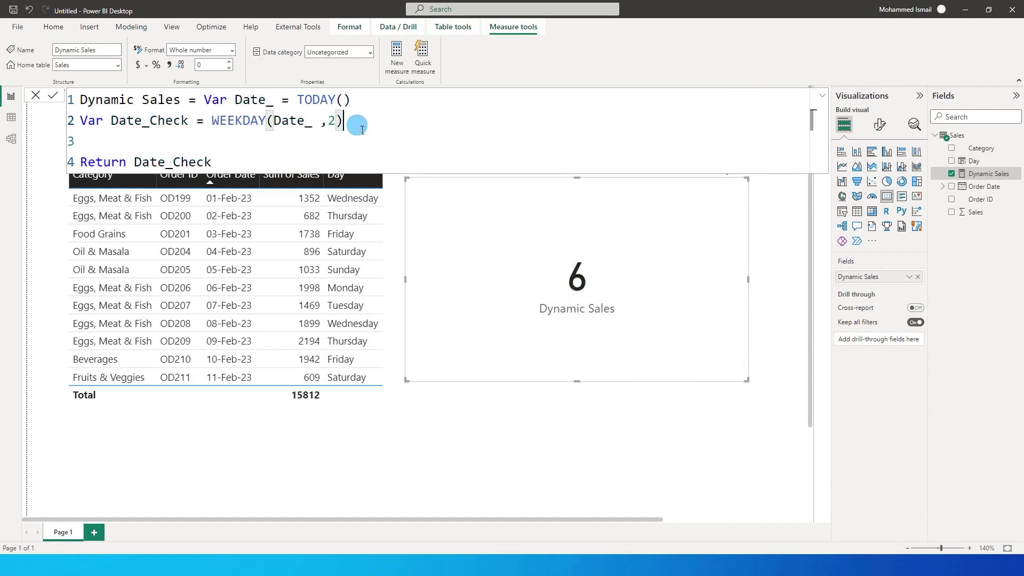
left_click_drag(325, 129, 336, 128)
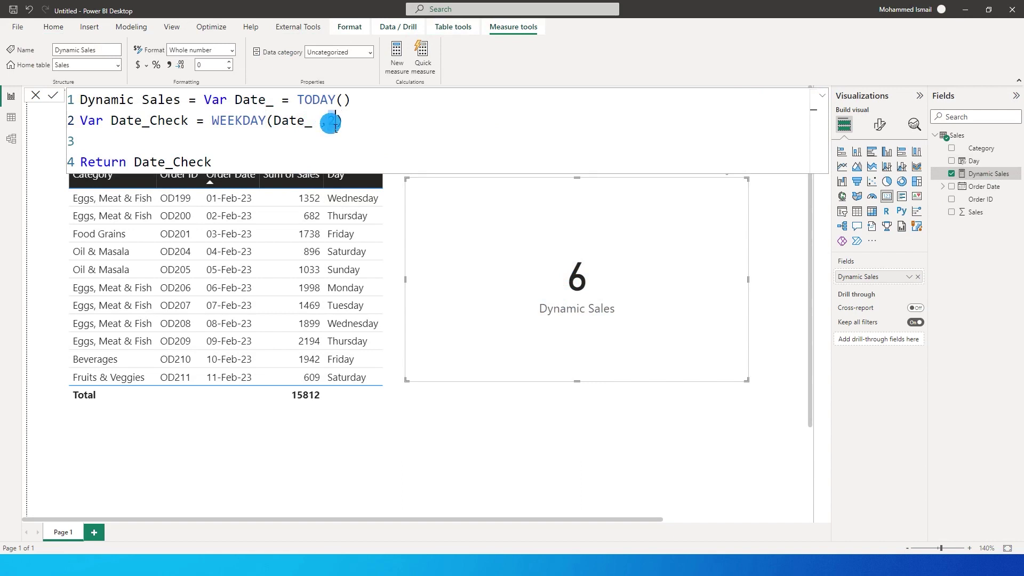
type("1")
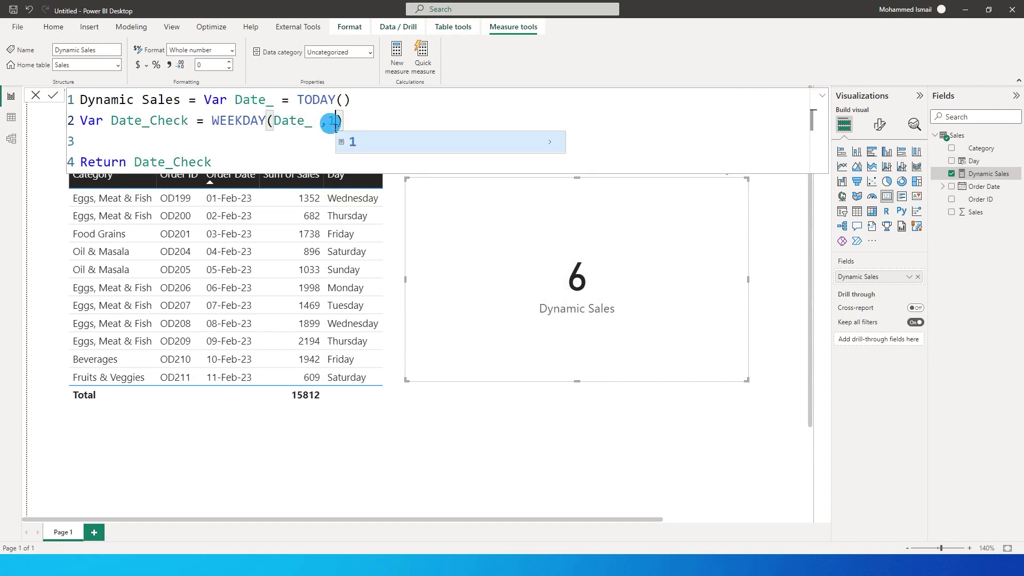
left_click(356, 121)
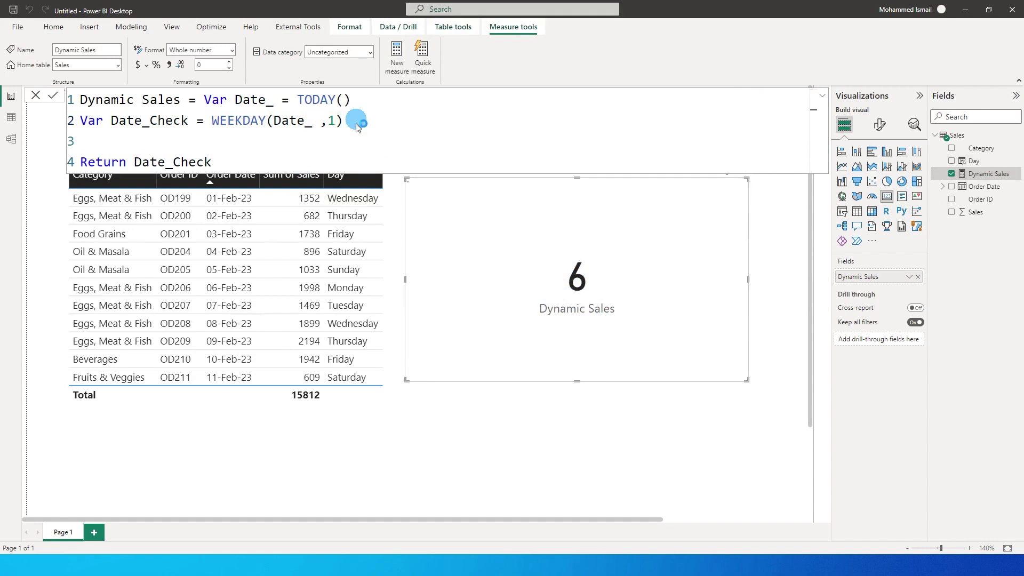
key("Return")
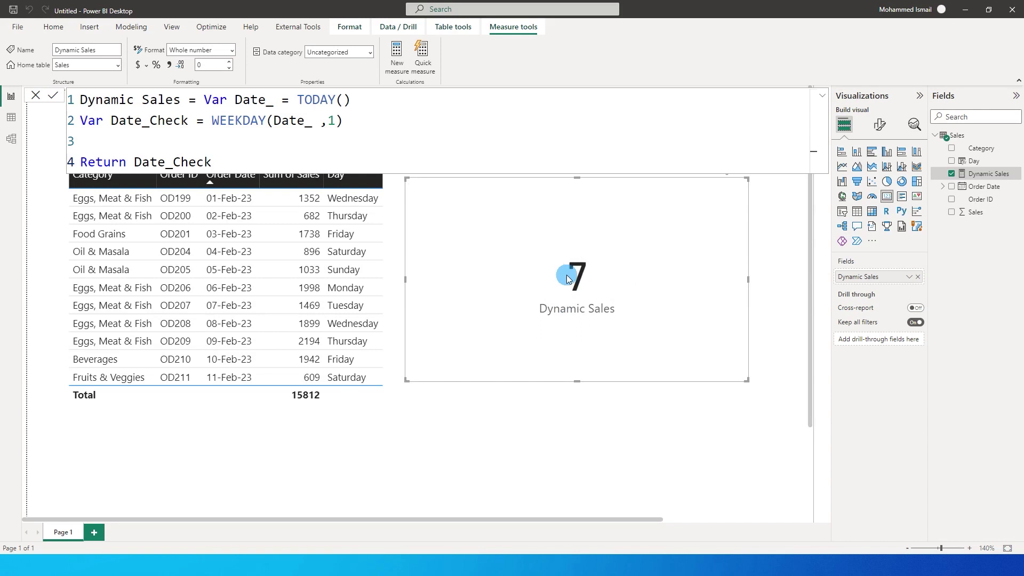
double_click(331, 121)
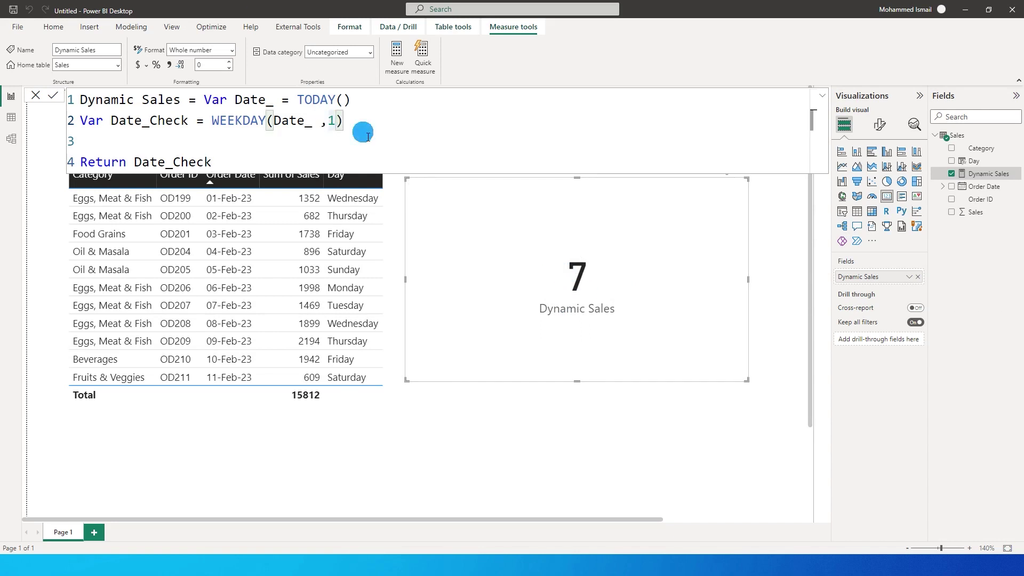
type("2")
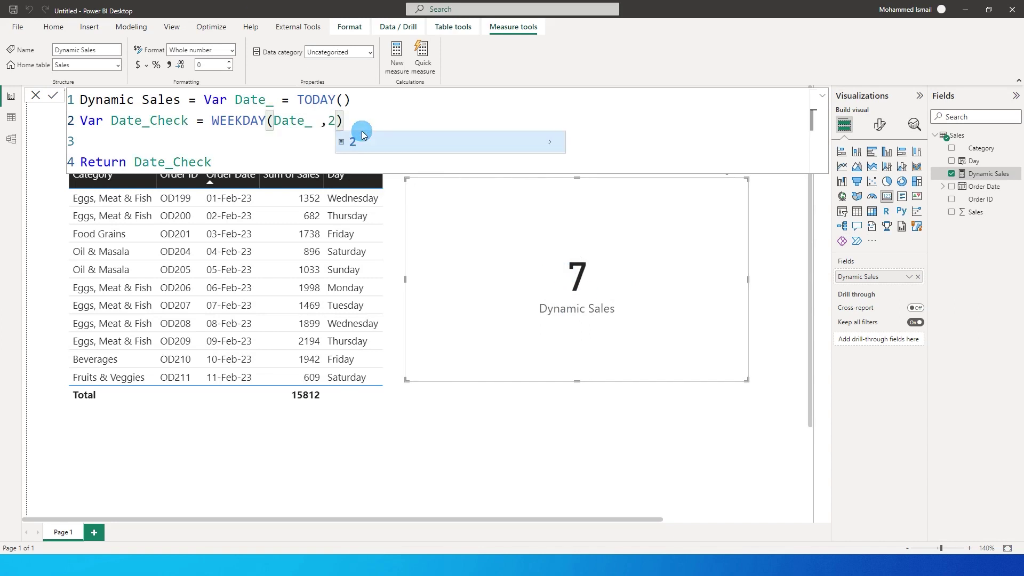
left_click(372, 122)
left_click(485, 314)
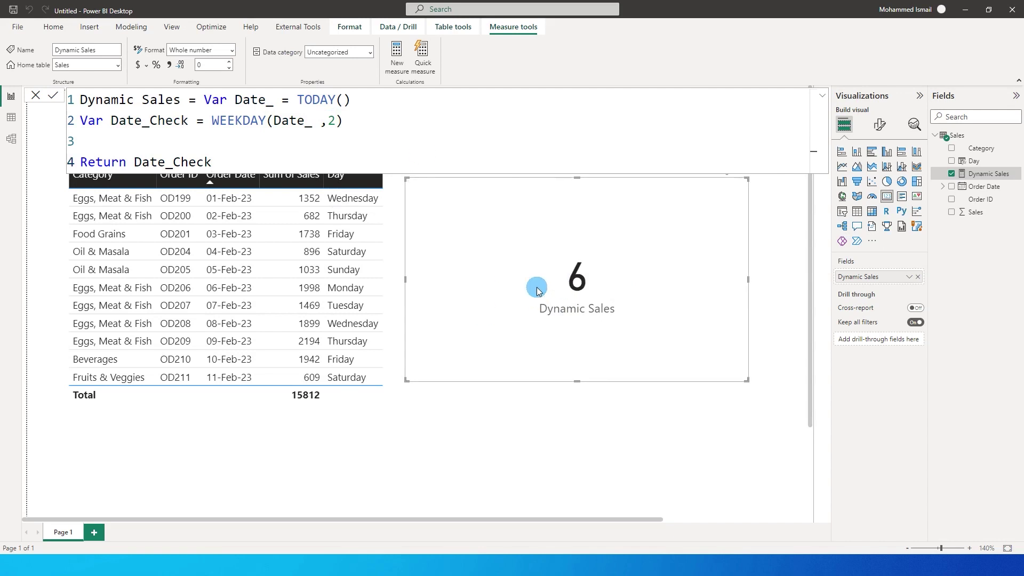
left_click_drag(371, 105, 300, 105)
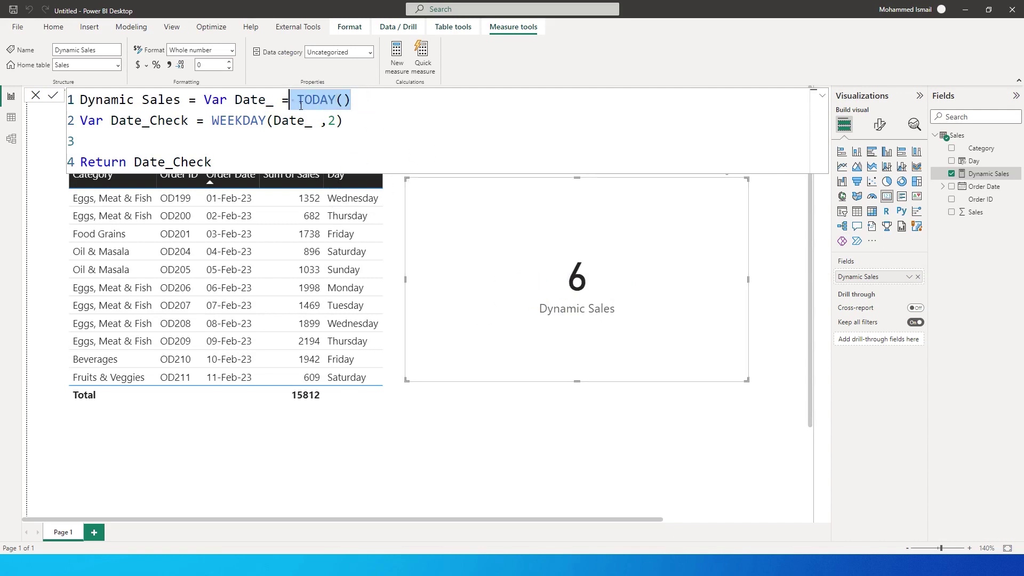
type("DATE(")
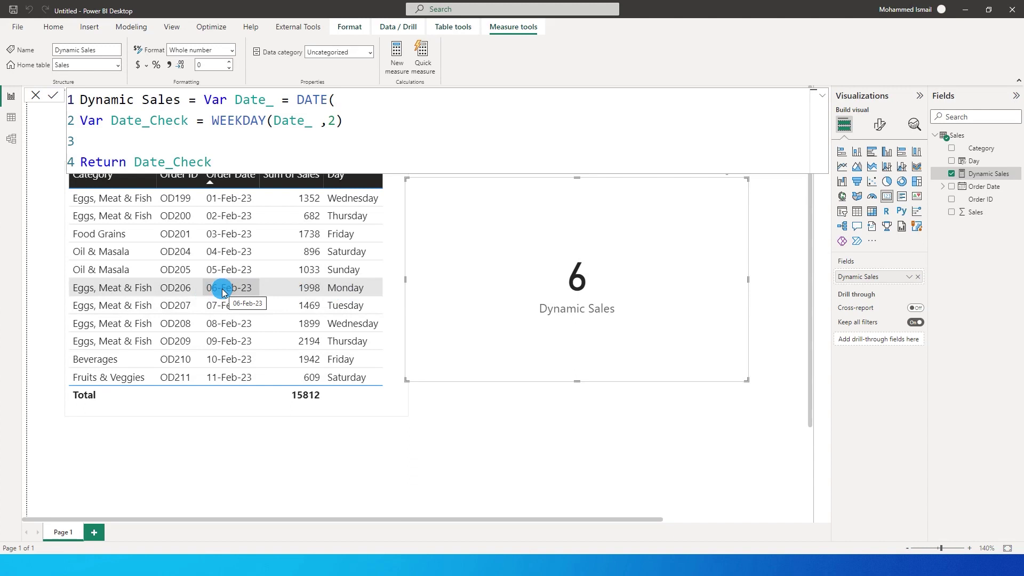
Set Date_ to DATE(2023,02,06) and commit so the card shows 1.
left_click(352, 106)
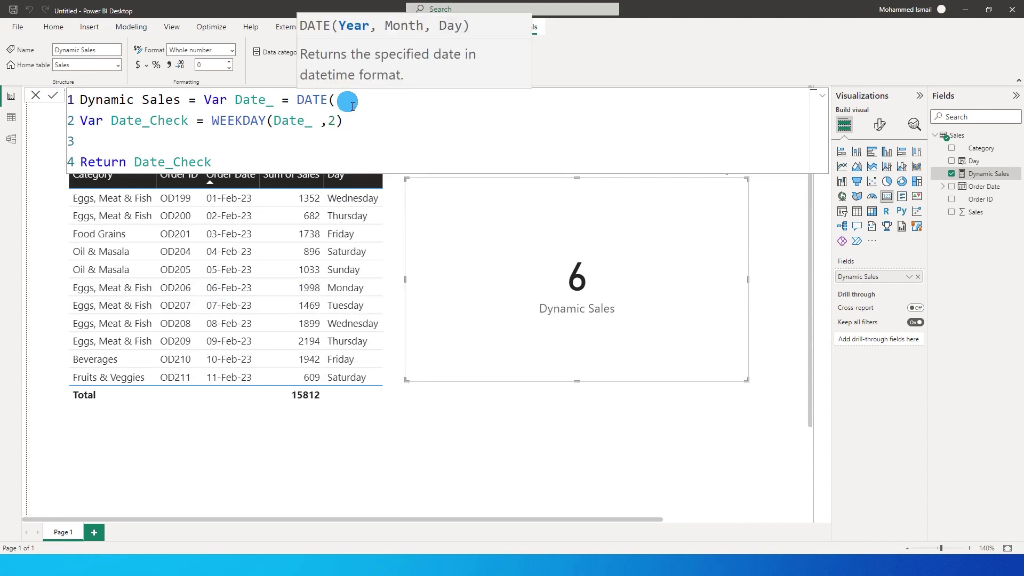
type("2023,")
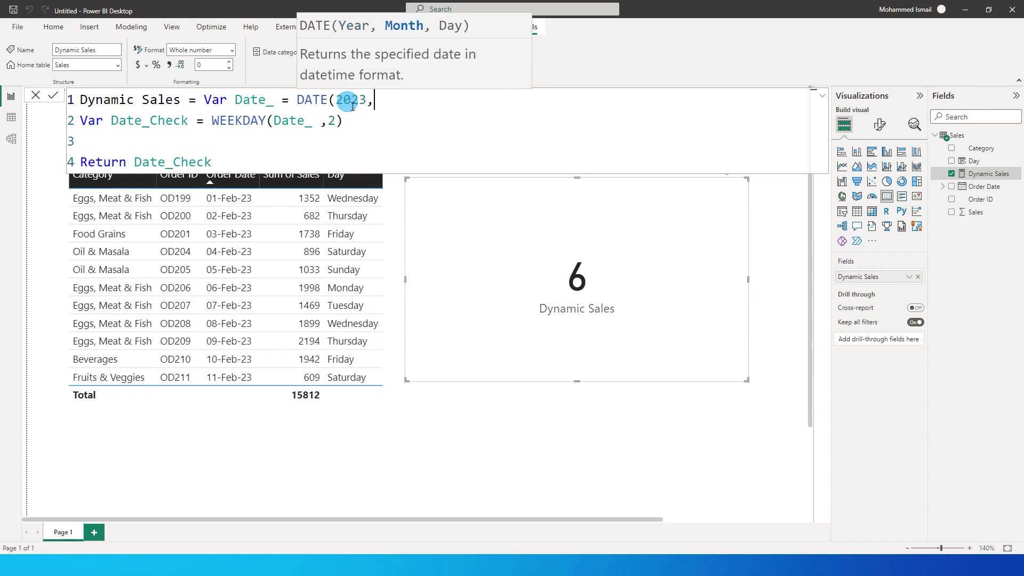
type("02,06)")
key("Return")
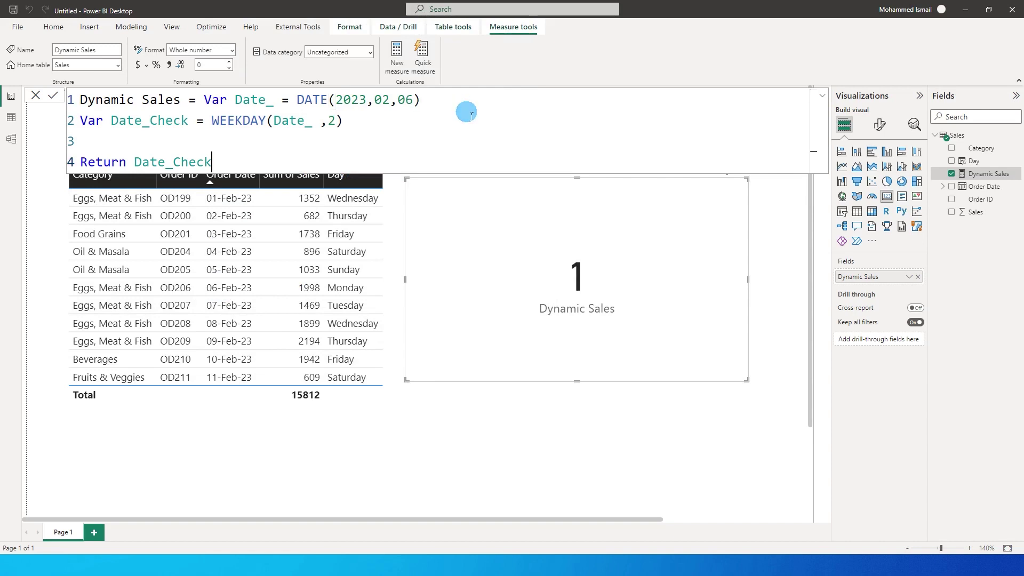
left_click_drag(421, 100, 314, 127)
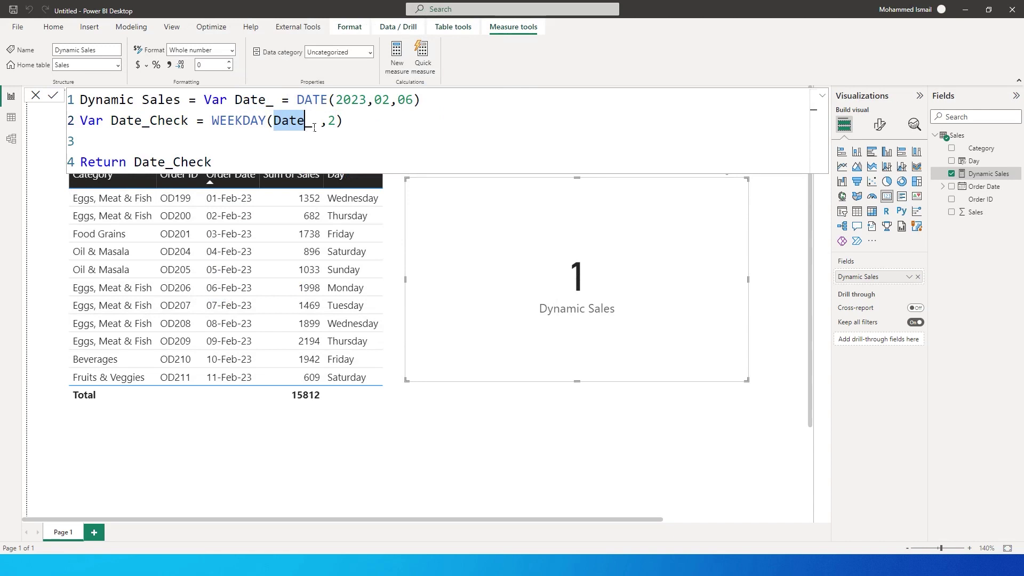
left_click(312, 123)
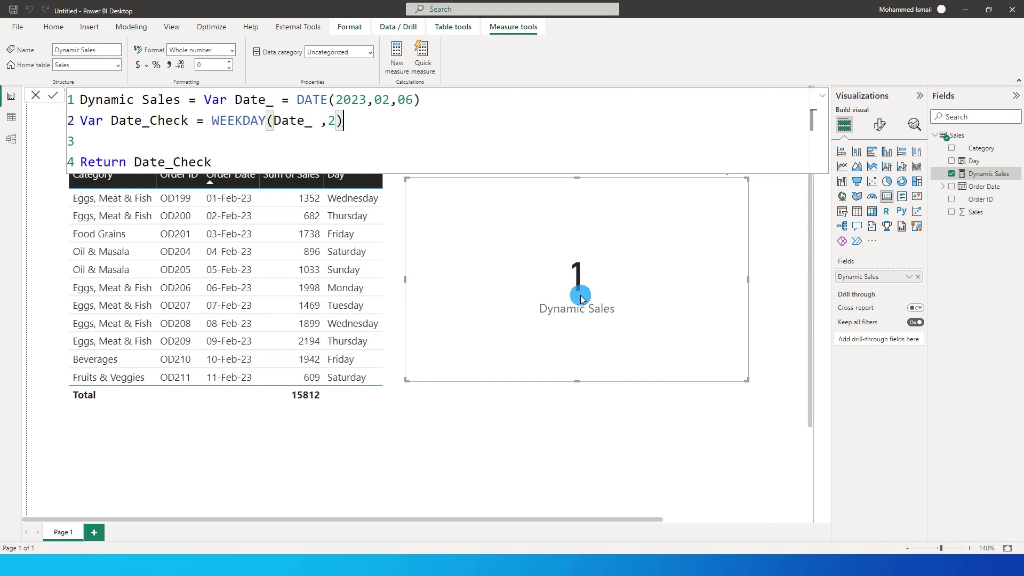
left_click_drag(213, 121, 352, 132)
left_click(366, 128)
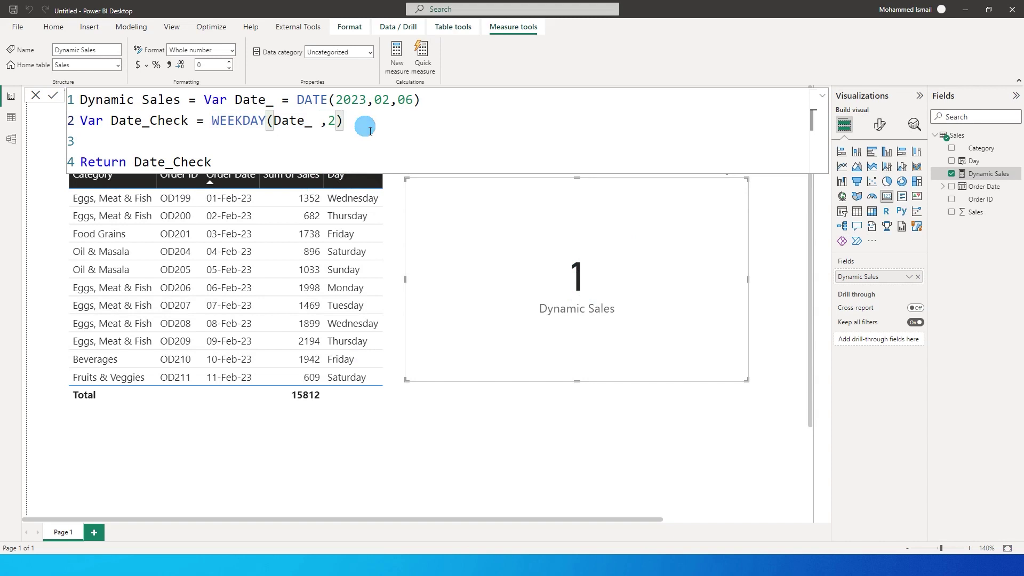
left_click(214, 123)
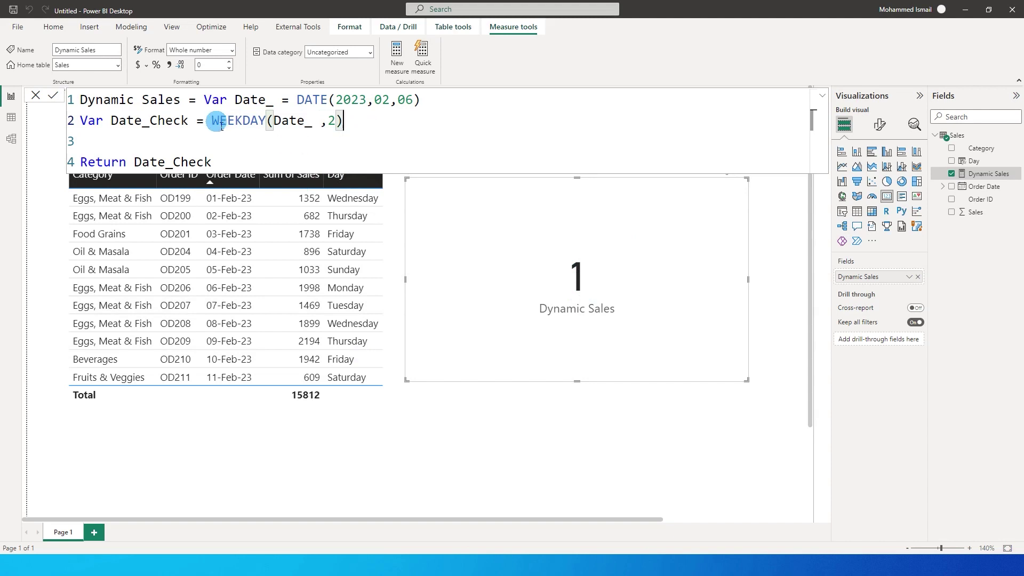
Rewrite line 2 as IF(WEEKDAY(Date_ ,2) = 1 , Date_ - 2 , Date_ ).
type("if")
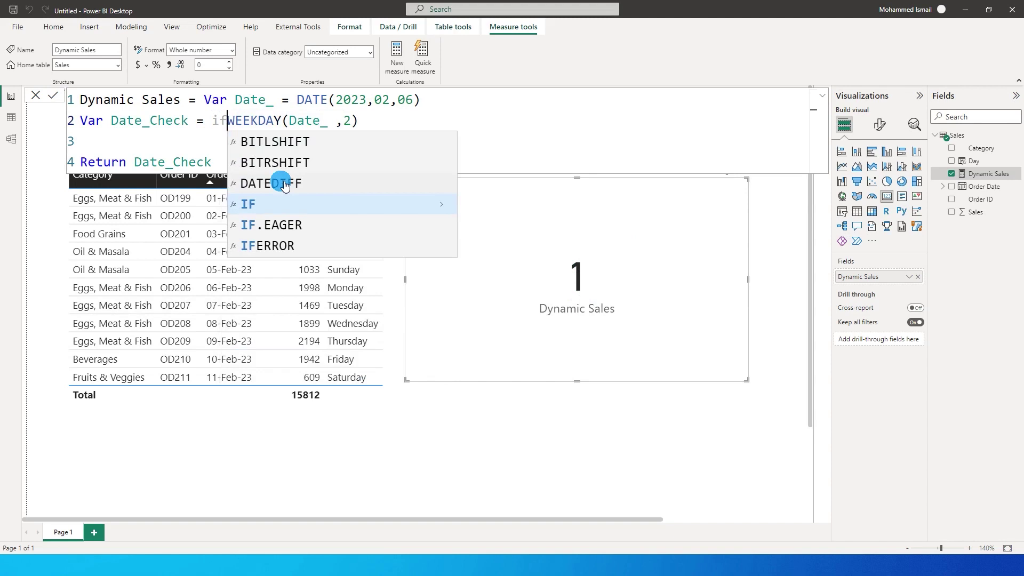
key("Tab")
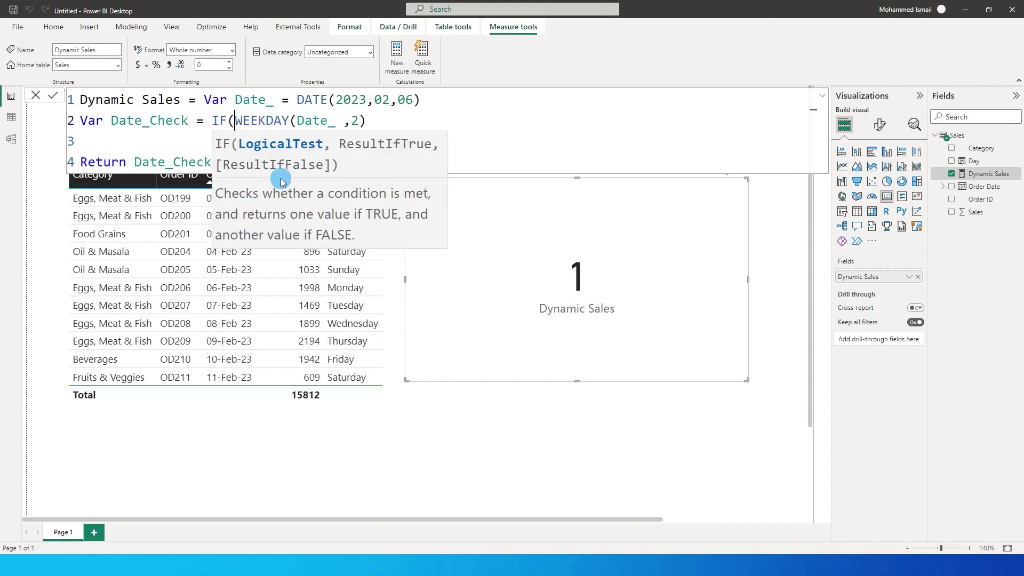
left_click(388, 123)
left_click(387, 123)
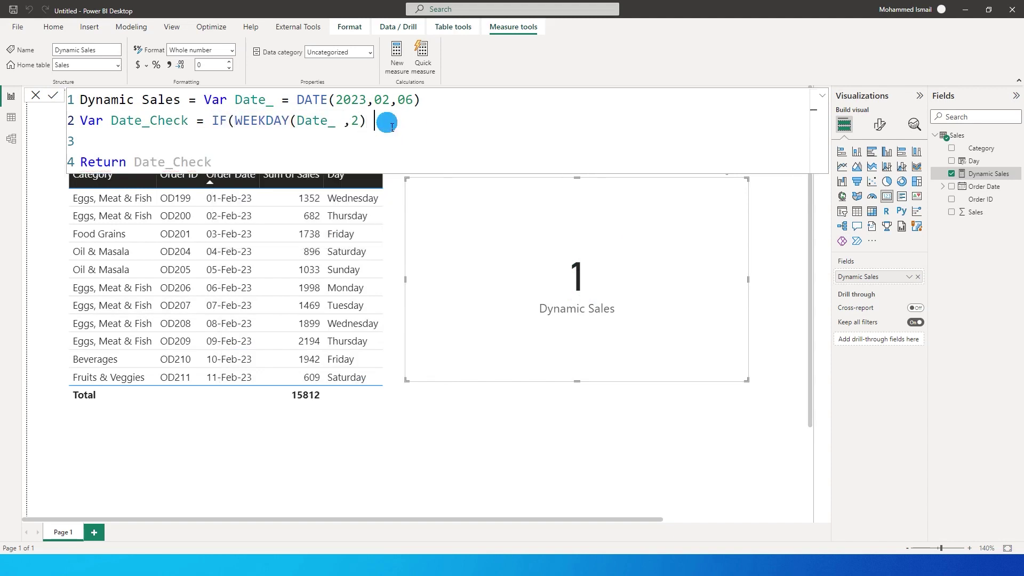
type("= 1 ,")
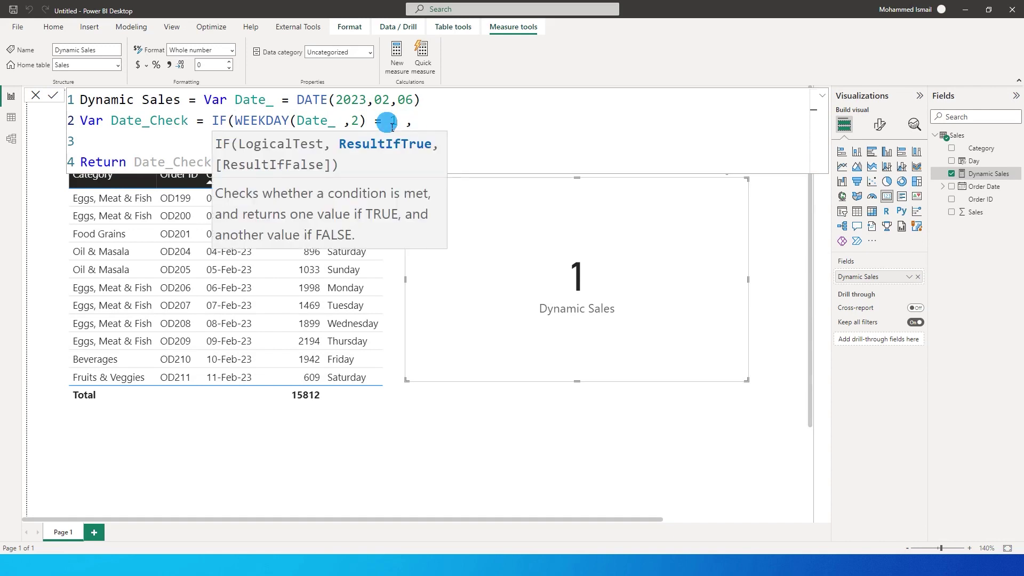
left_click(457, 120)
type("date")
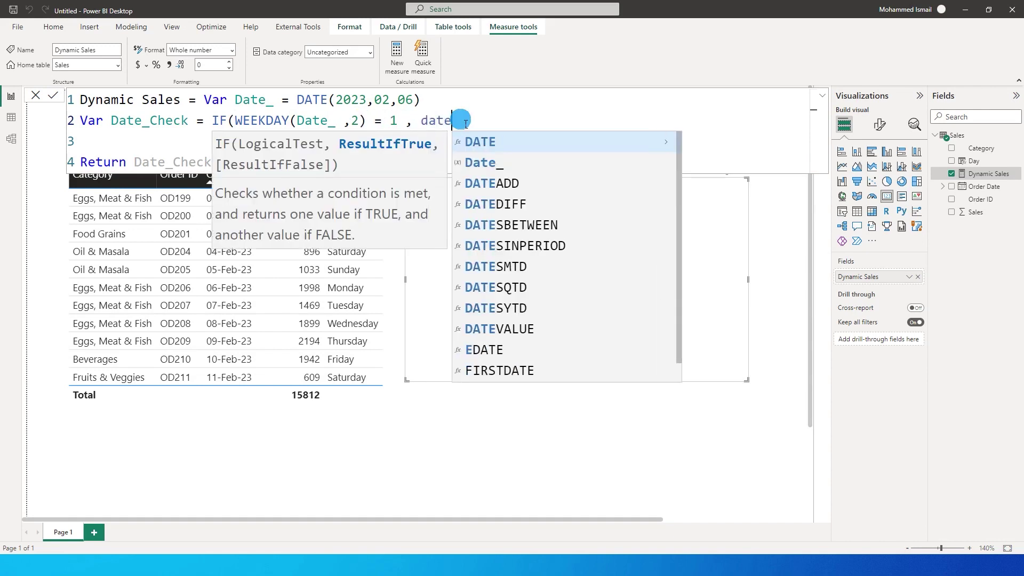
type("_")
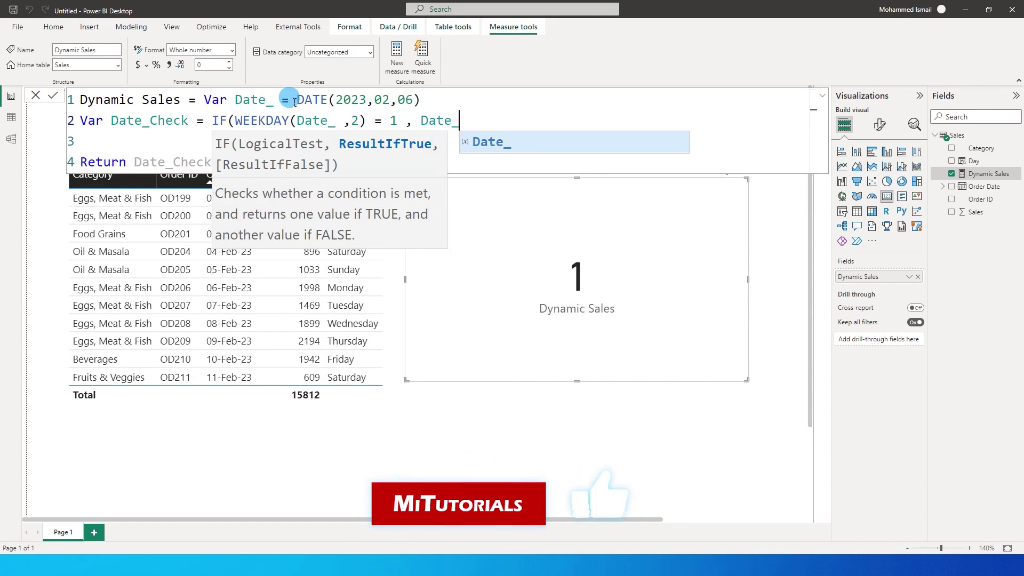
type(" -")
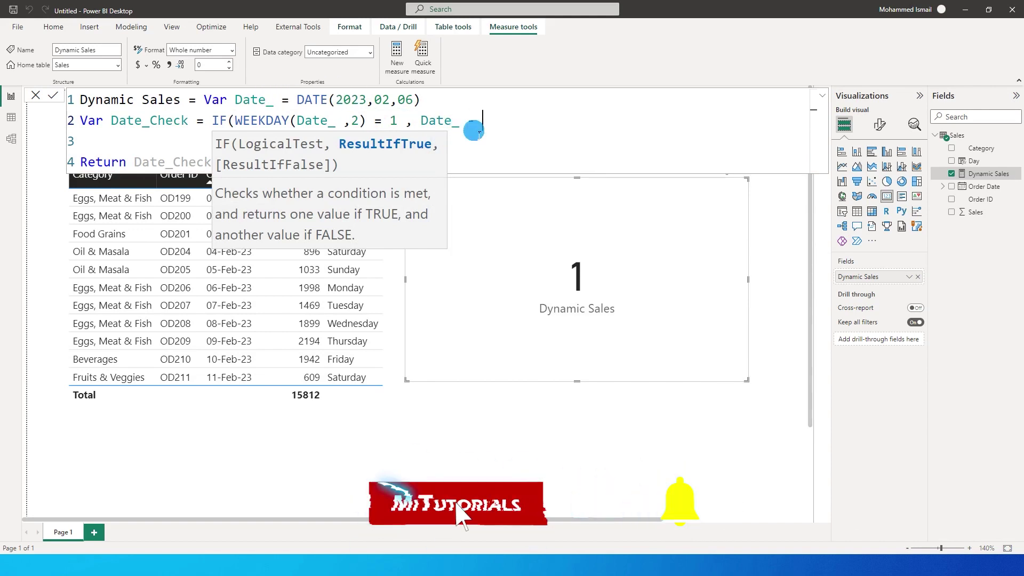
type(" 2")
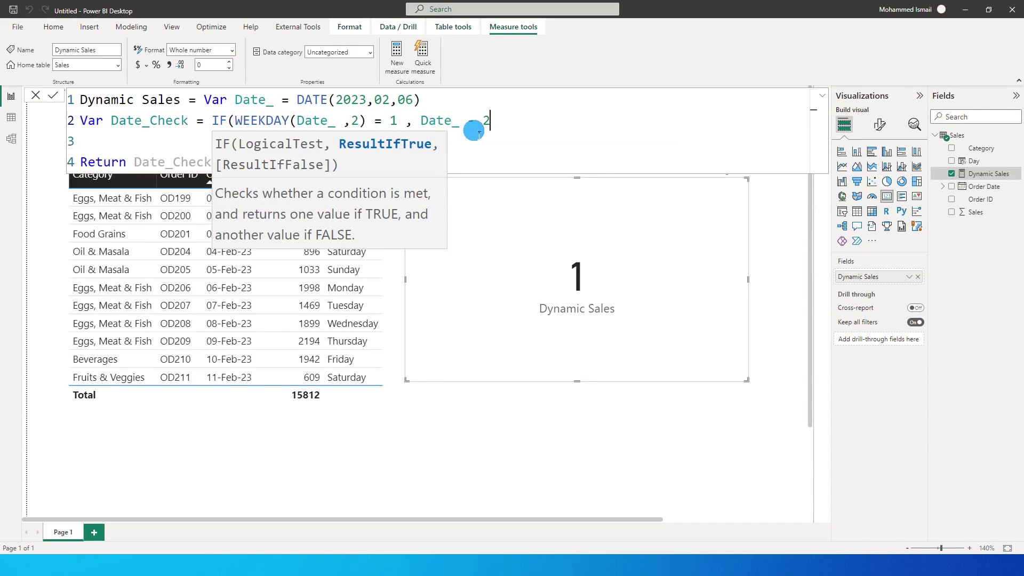
type(", ")
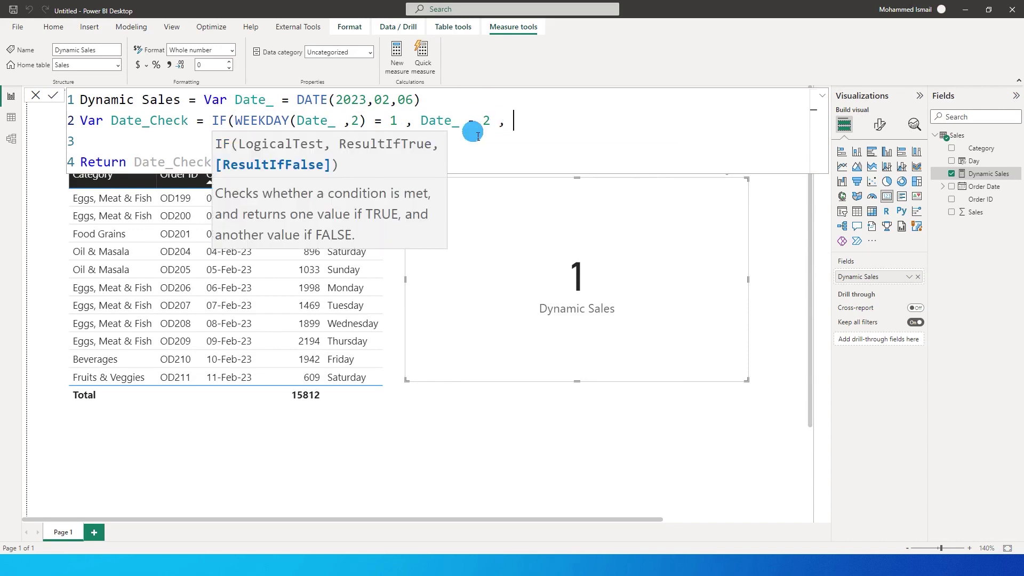
type("date_ ")
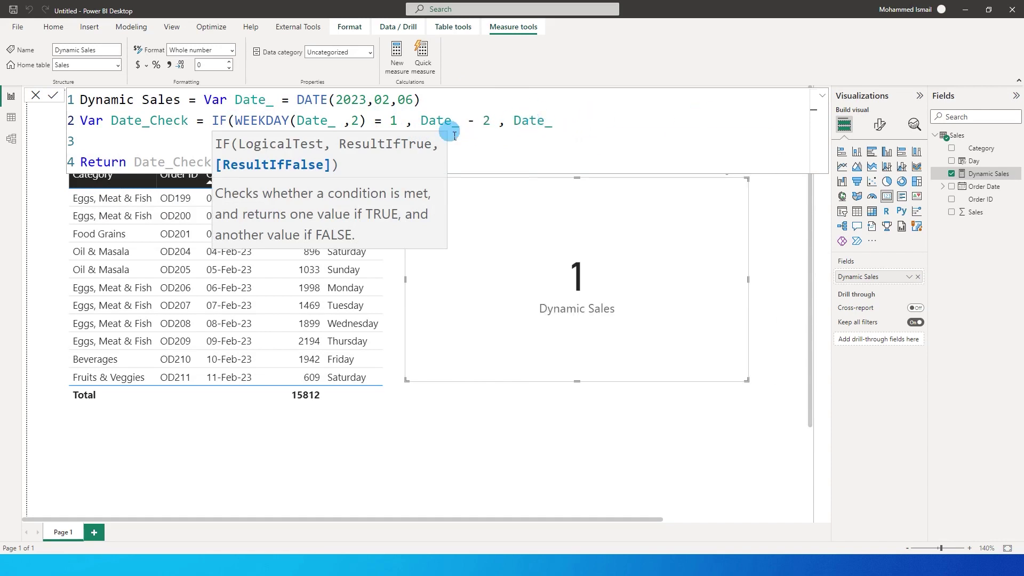
type(")")
Commit the Monday adjustment, then change the date to DATE(2023,08,06) and commit again.
key("Return")
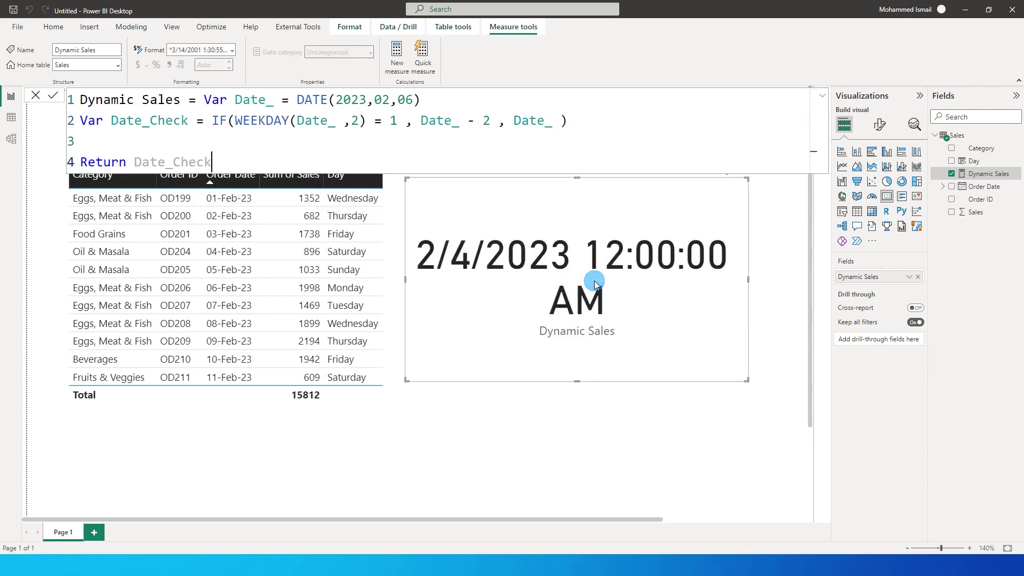
left_click_drag(422, 100, 315, 101)
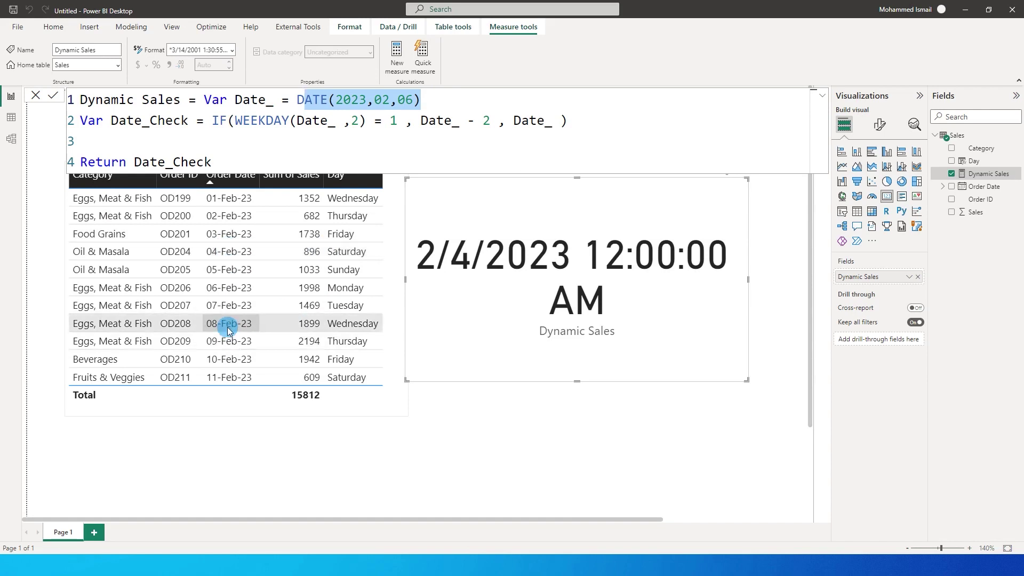
left_click(389, 100)
key("BackSpace")
type("8")
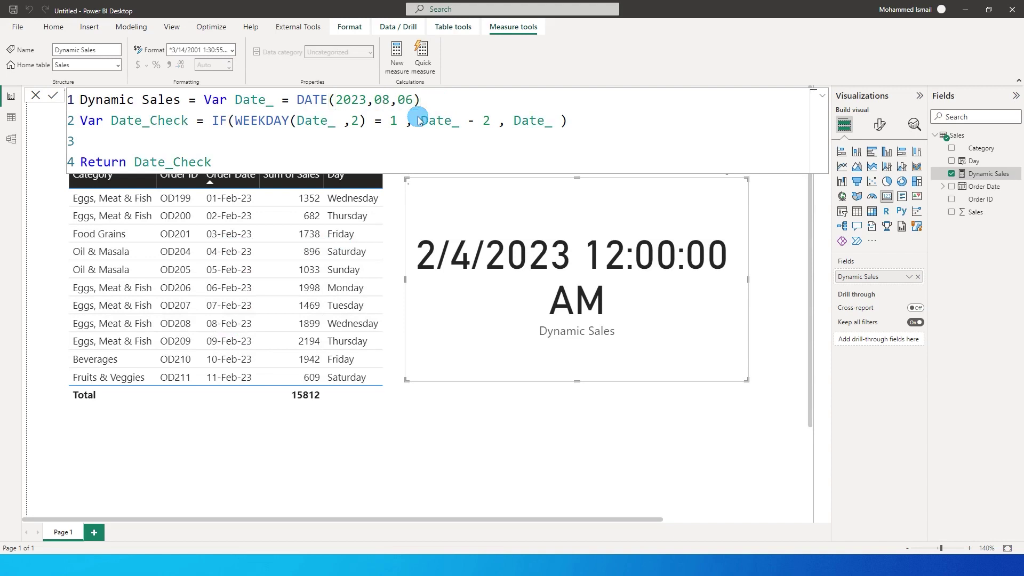
key("Return")
left_click(462, 265)
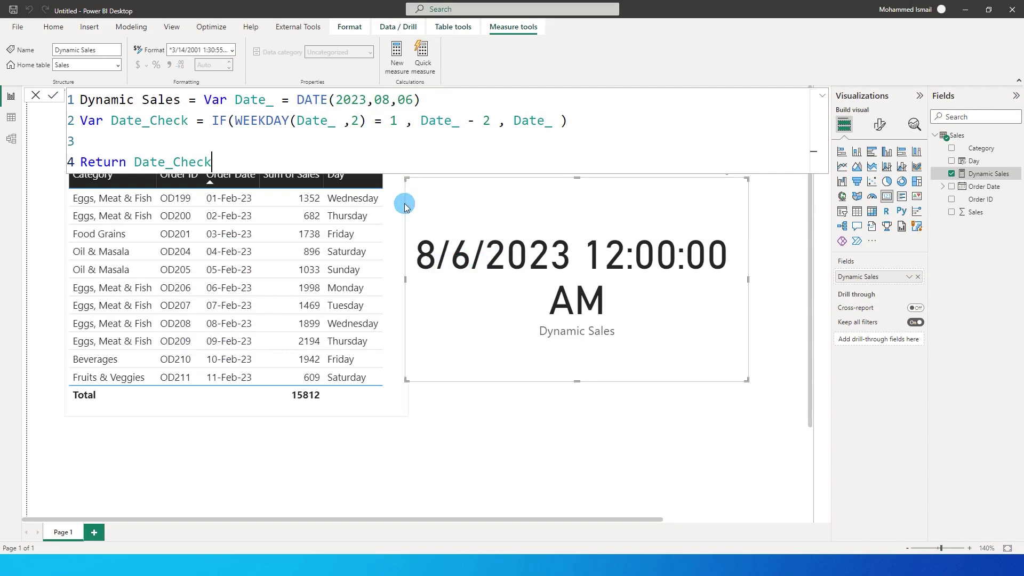
left_click(167, 146)
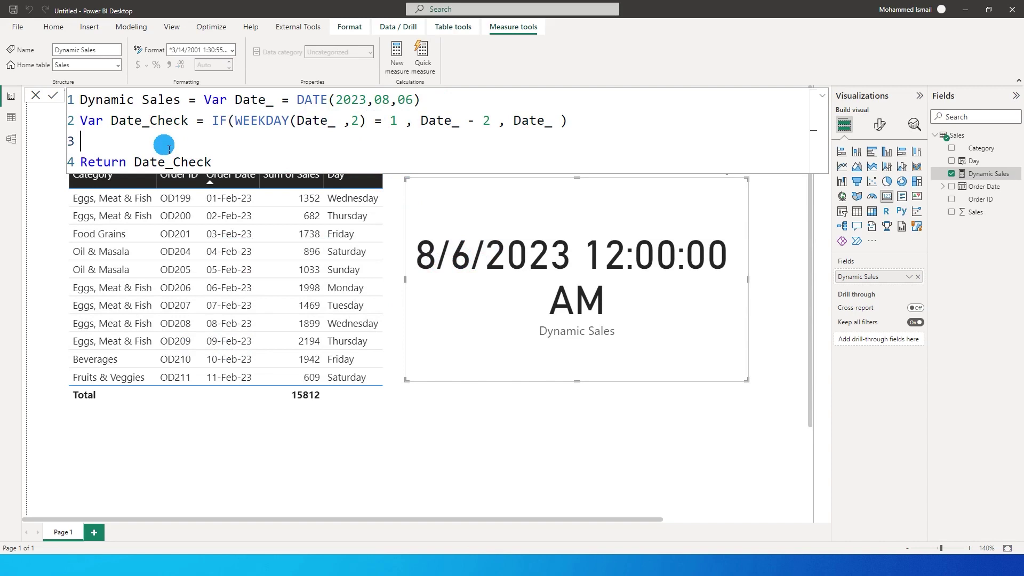
Start line 3 with Var Sales_ = CALCULATE(SUM(Sales[Sales]).
type("V")
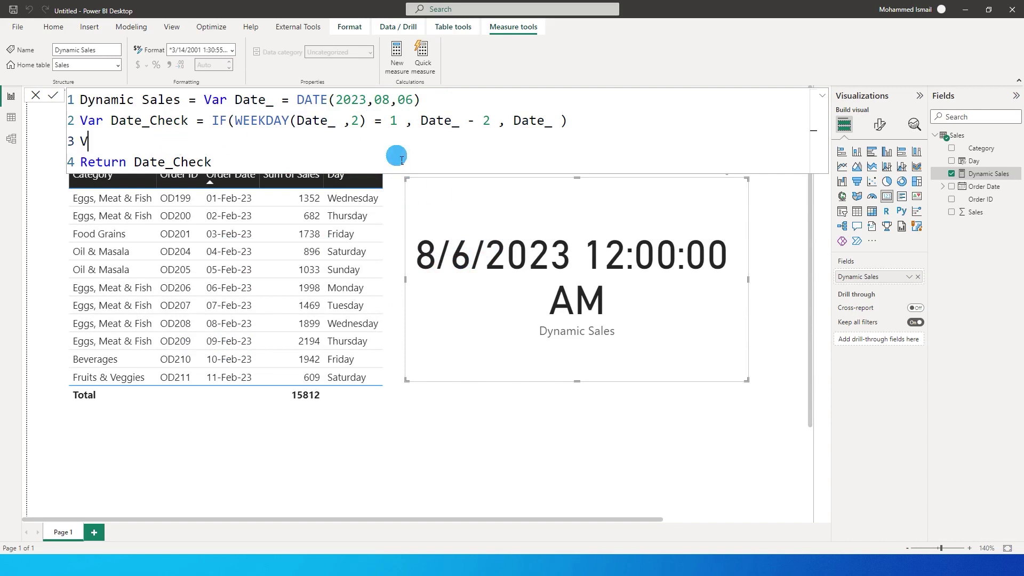
type("ar S")
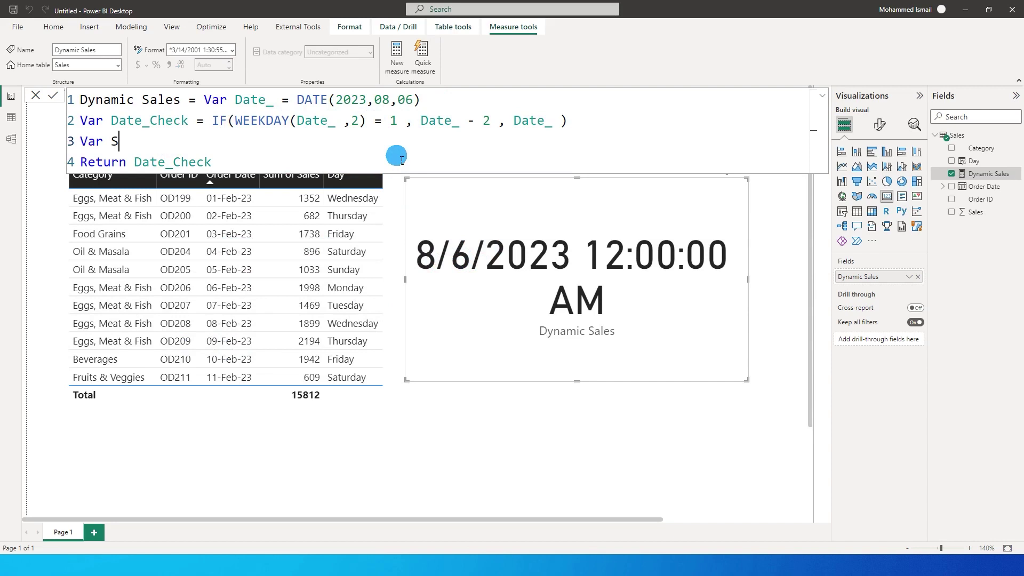
type("ales_ = Cal")
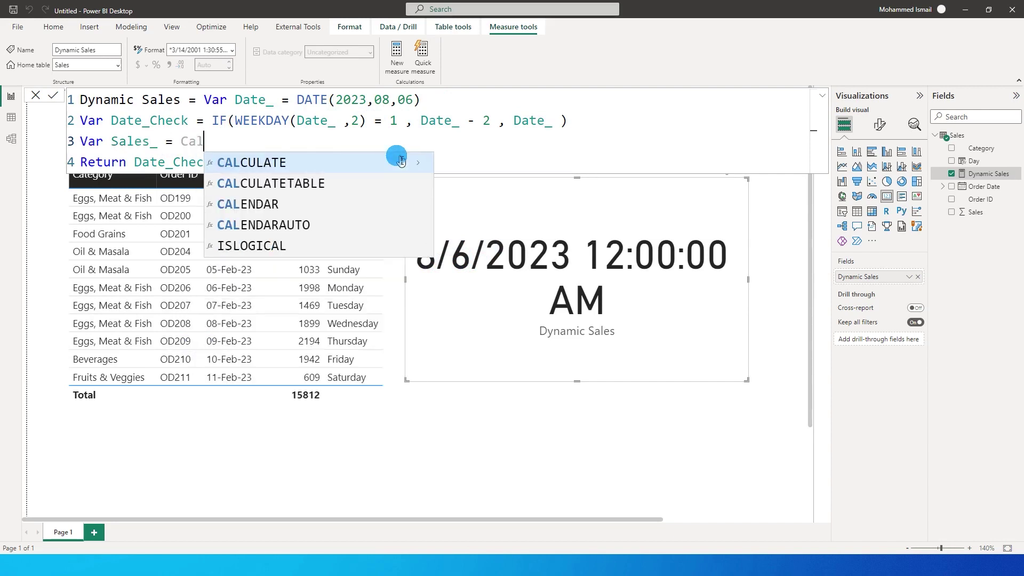
left_click(401, 162)
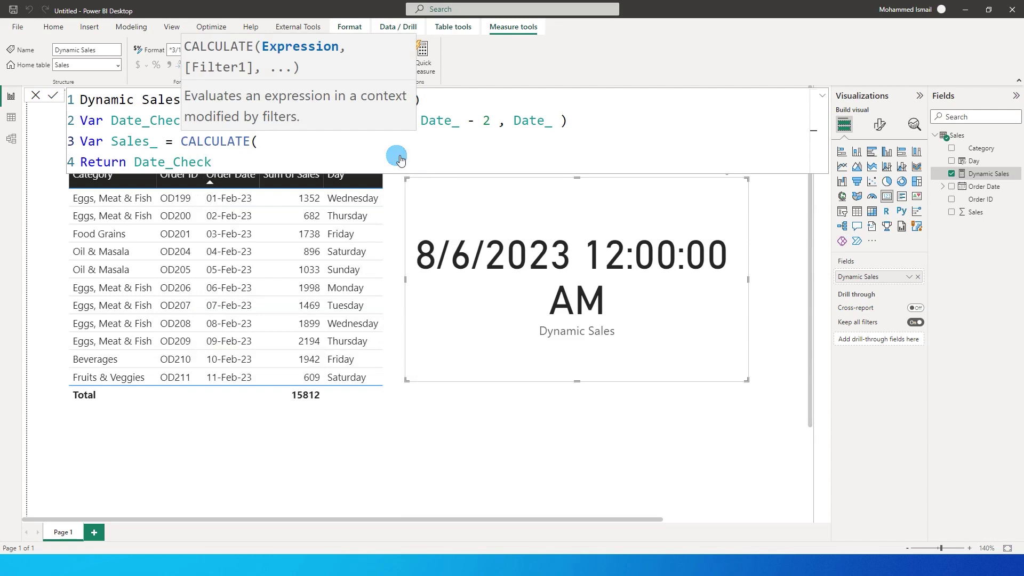
type("Sum")
left_click(402, 158)
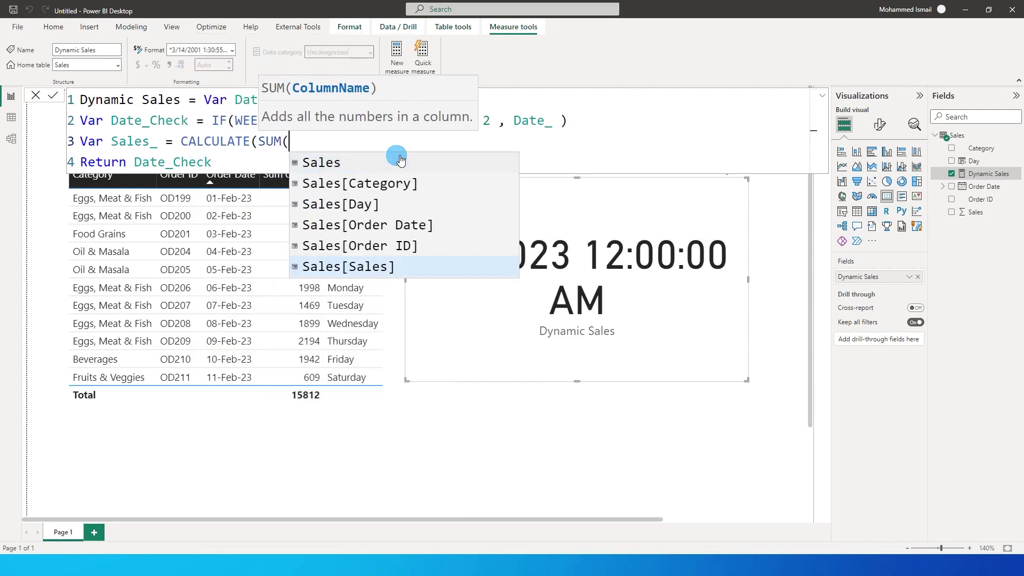
left_click(347, 267)
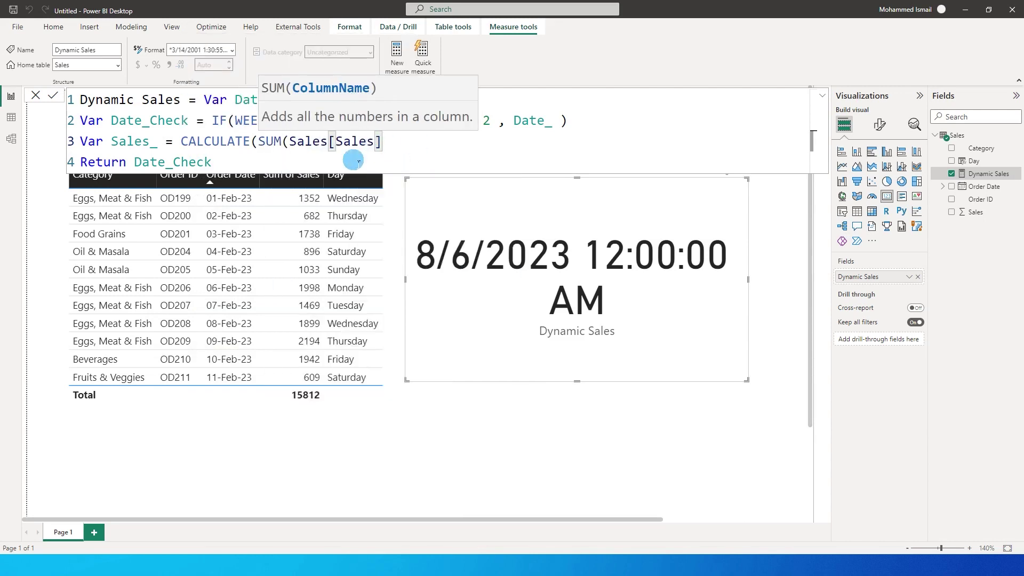
left_click(304, 142)
left_click_drag(305, 141, 381, 143)
left_click(384, 142)
Add the filter FILTER(Sales, Sales[Order Date] >= Date_Check && to CALCULATE.
type("), Filter")
key("Tab")
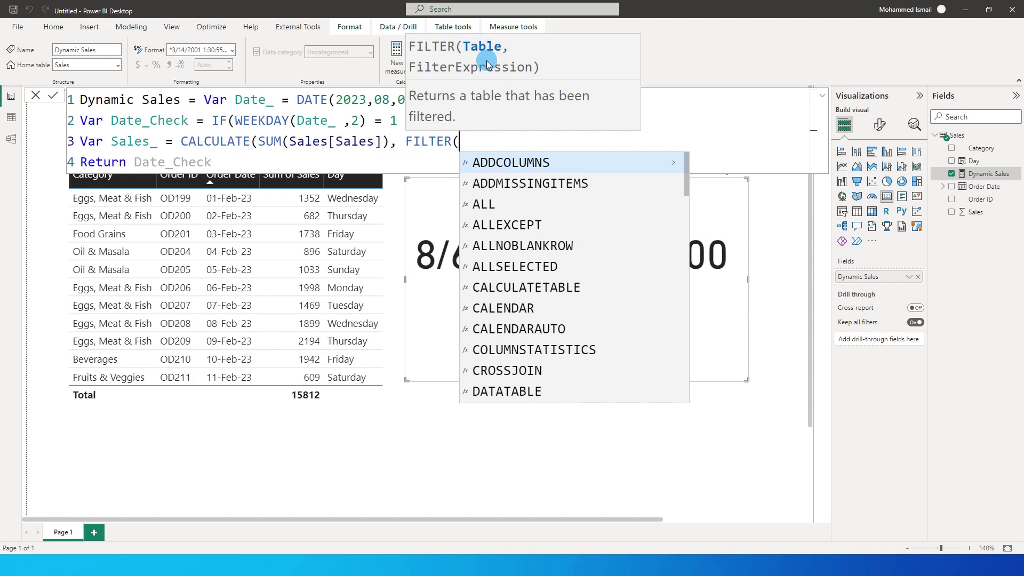
type("Sale")
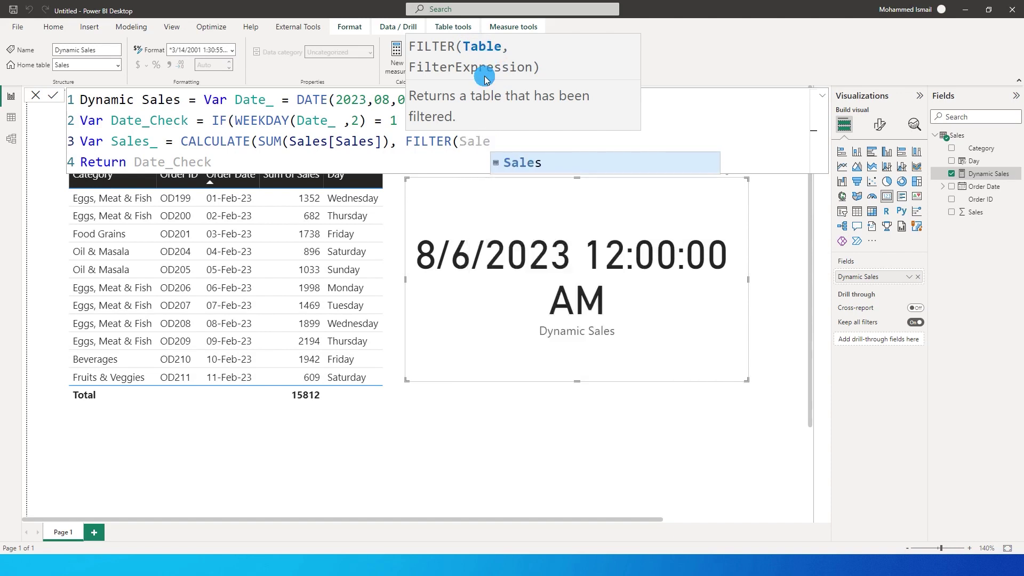
type("s")
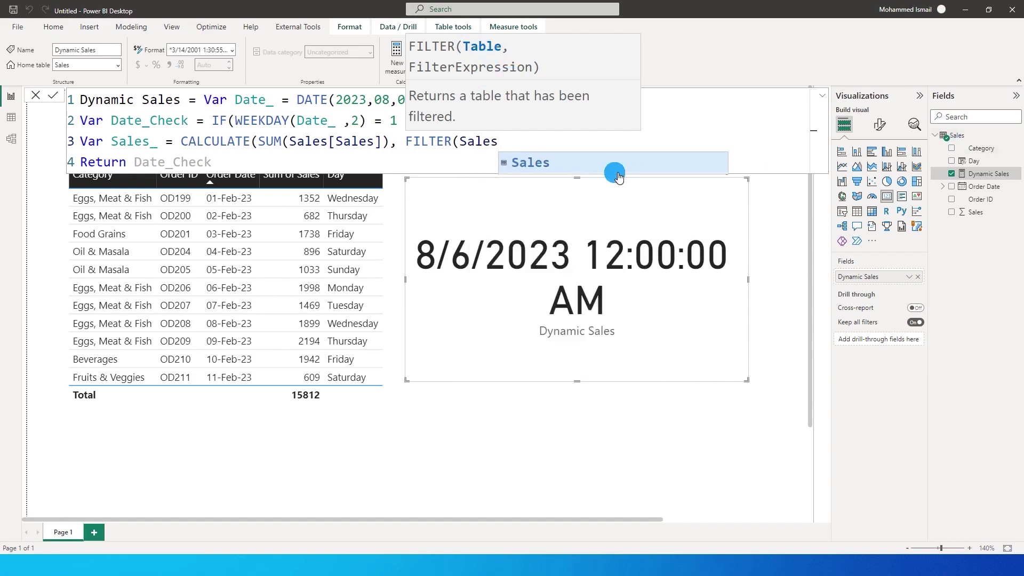
type(", or")
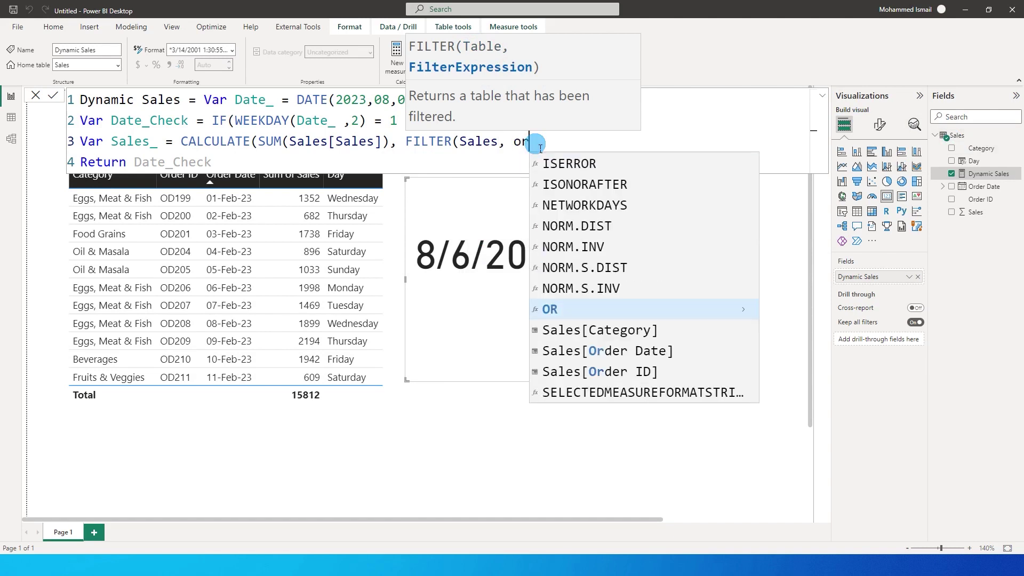
type("der")
key("Tab")
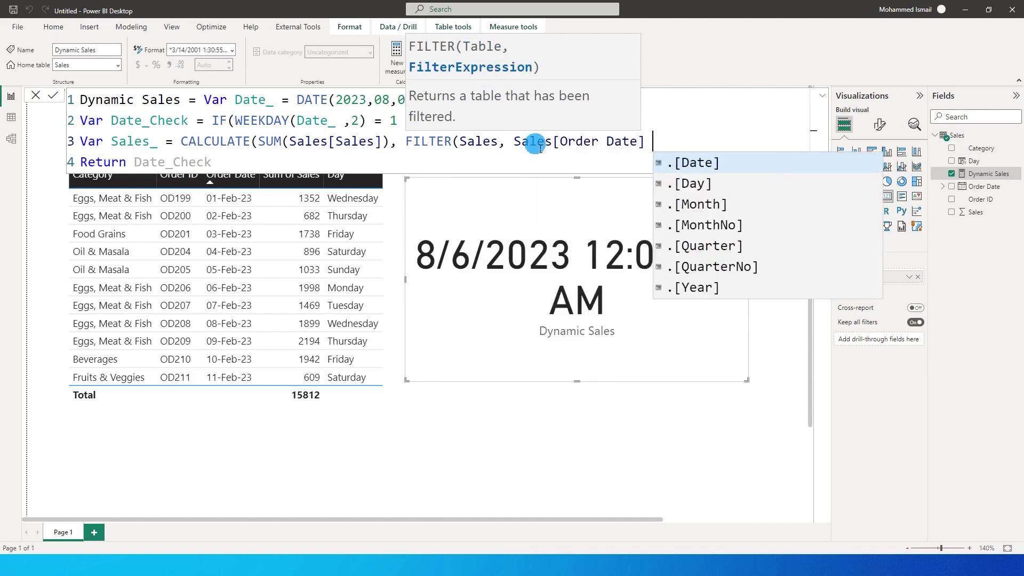
type(">= Date")
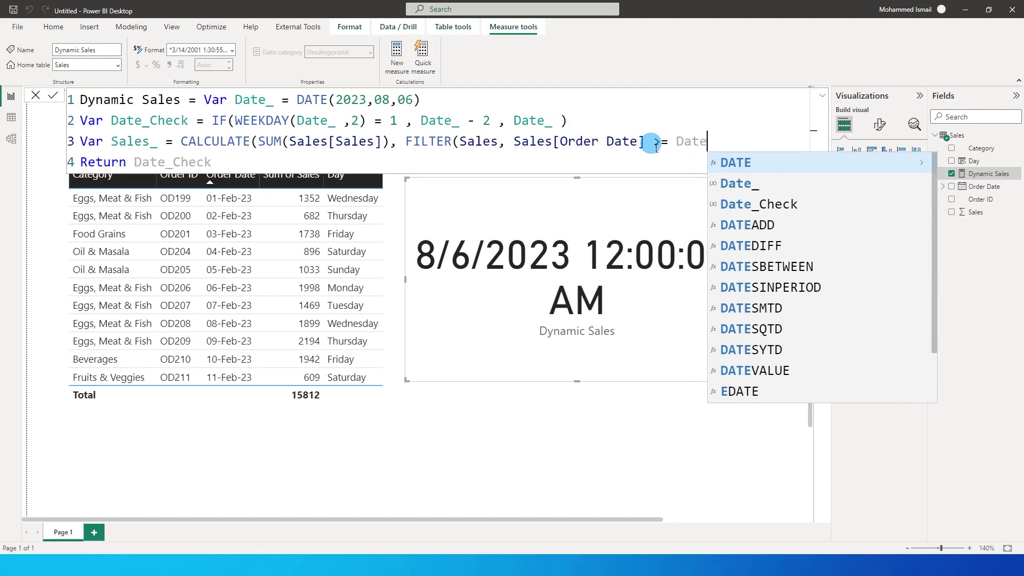
key("Down")
key("Down")
key("Tab")
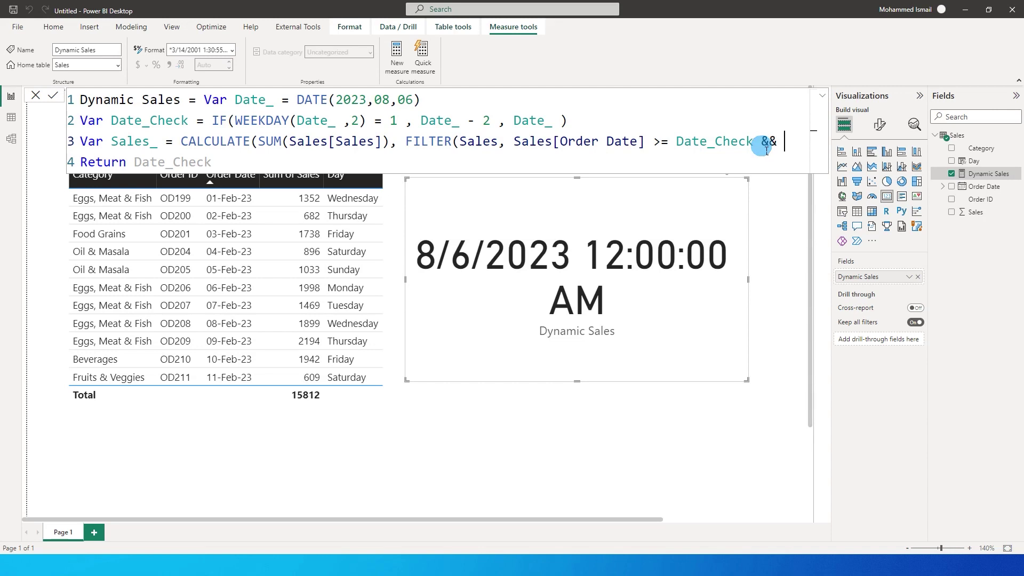
Add the upper bound Sales[Order Date] <= Date_ after the && operator.
left_click(767, 151)
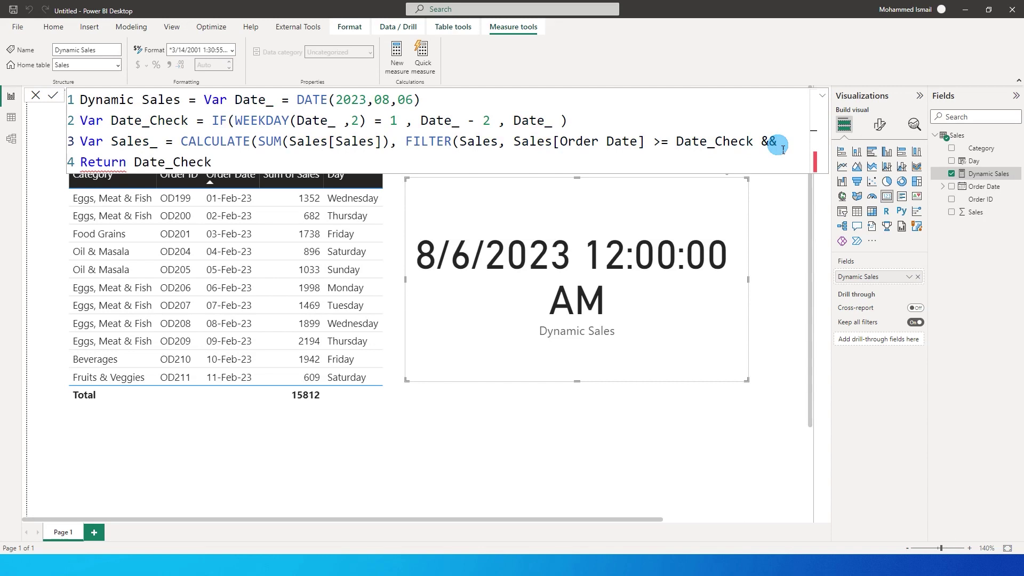
left_click_drag(514, 142, 753, 143)
left_click(783, 152)
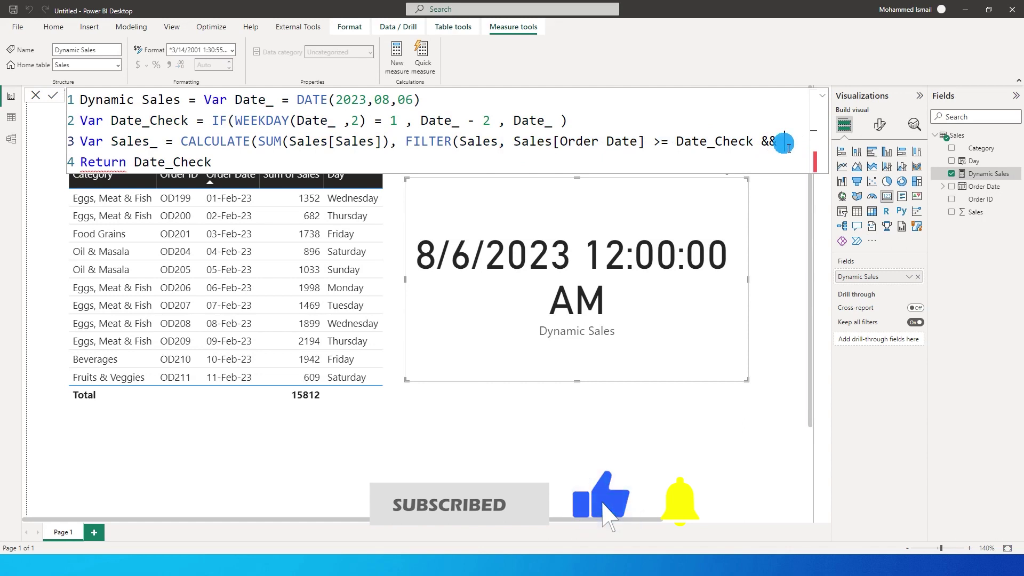
type("Order")
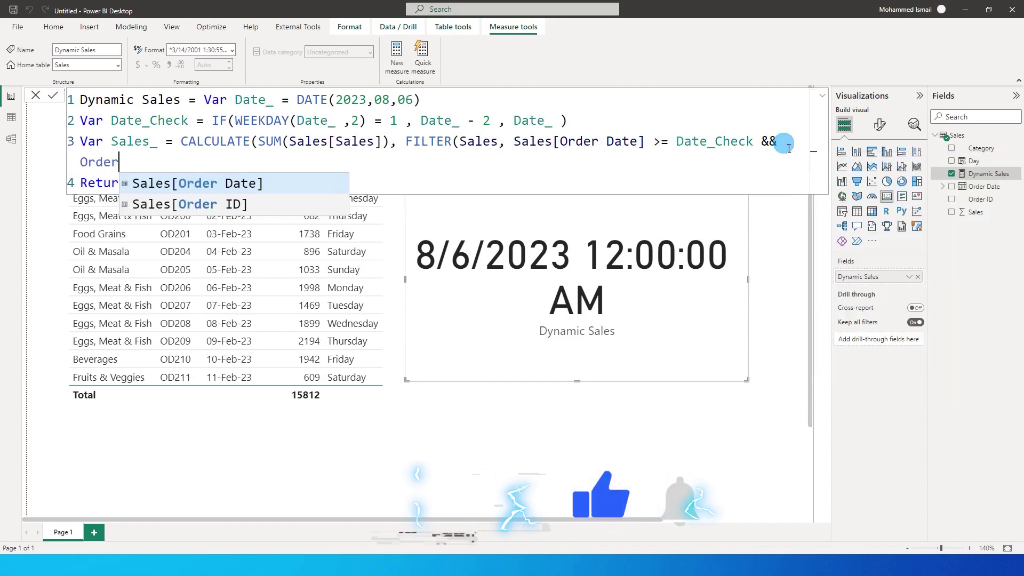
key("Tab")
type("<")
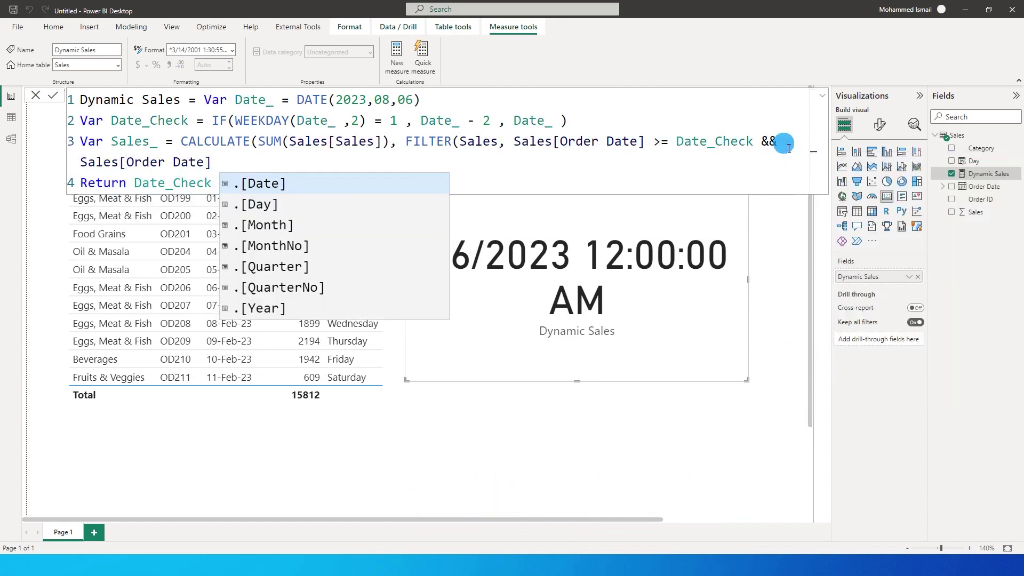
type("= ")
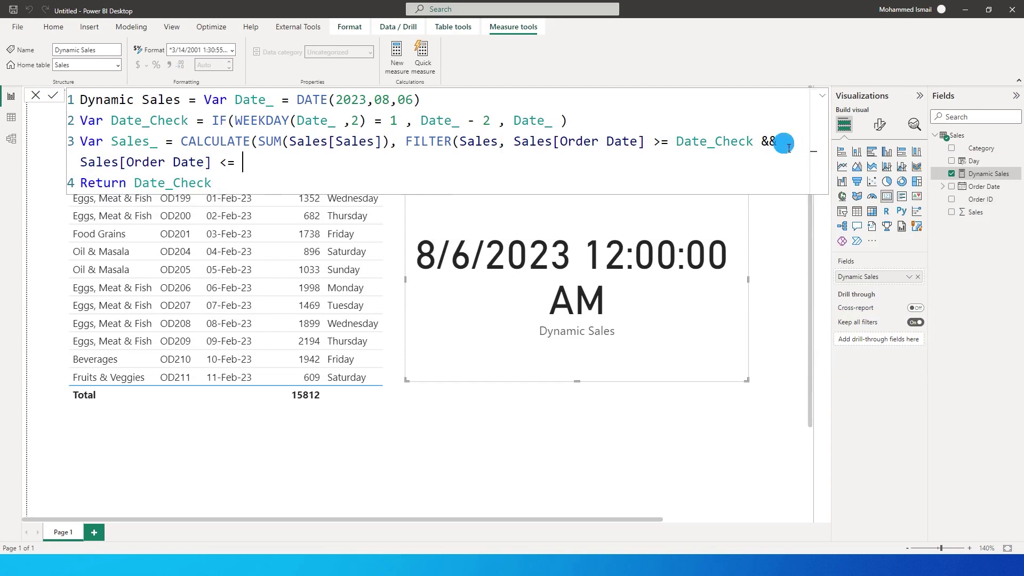
type("Date_")
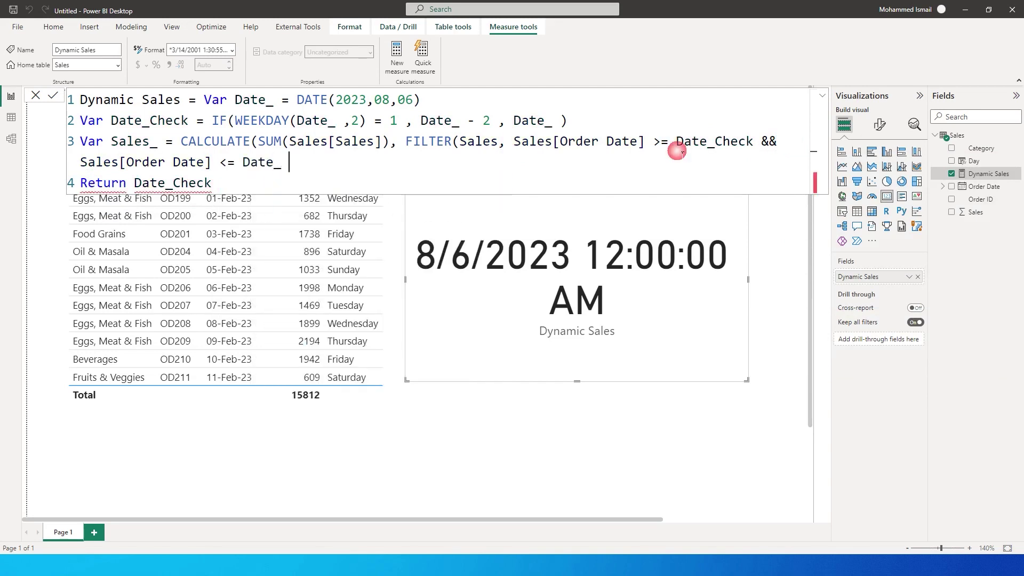
Close the FILTER and CALCULATE calls with the final parentheses.
left_click_drag(677, 142, 746, 142)
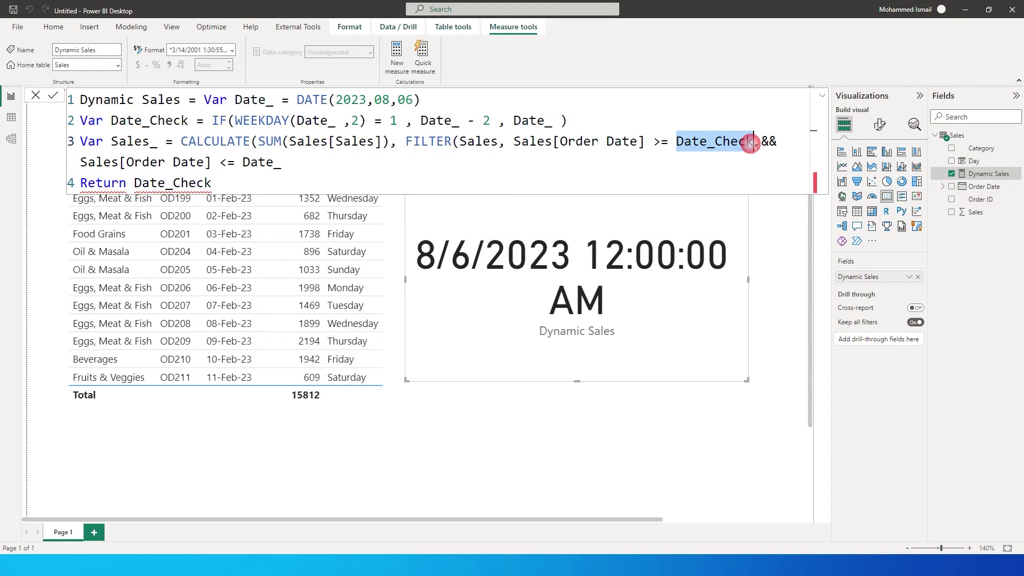
left_click(293, 163)
left_click_drag(294, 164, 243, 163)
left_click(300, 169)
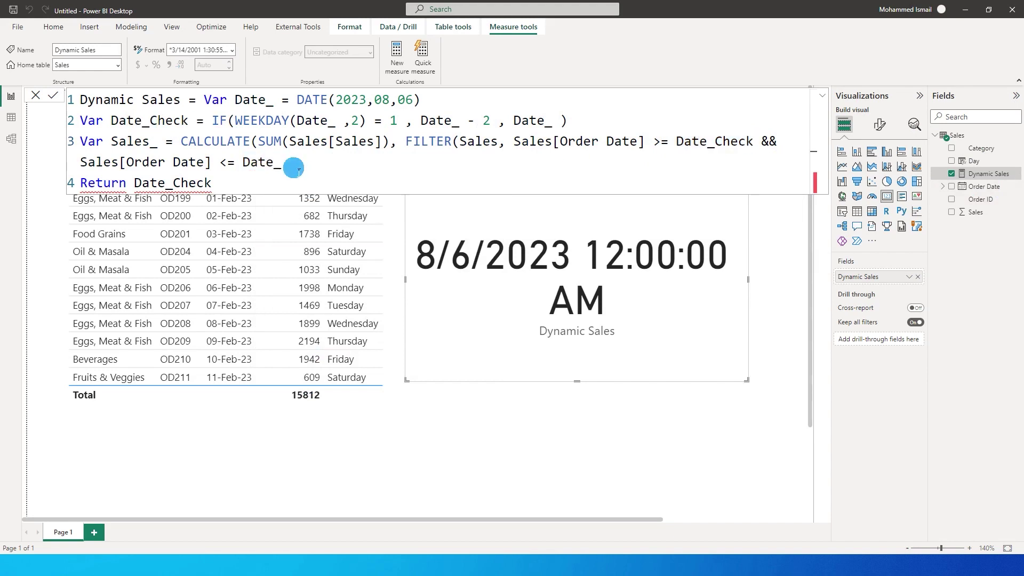
left_click_drag(292, 167, 245, 160)
left_click(300, 164)
type(")")
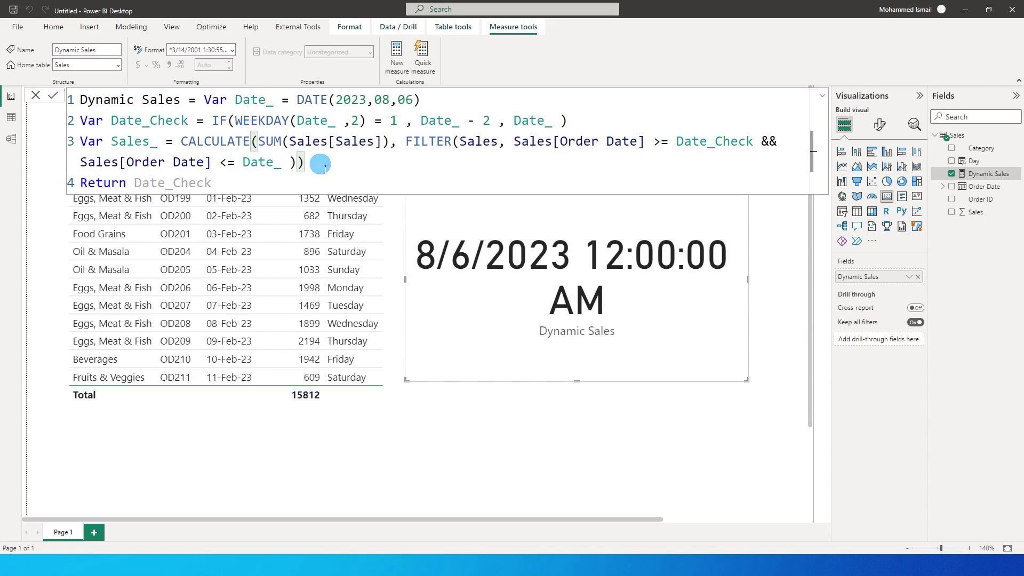
Change the return line to Return Sales_ and commit the measure.
left_click(259, 182)
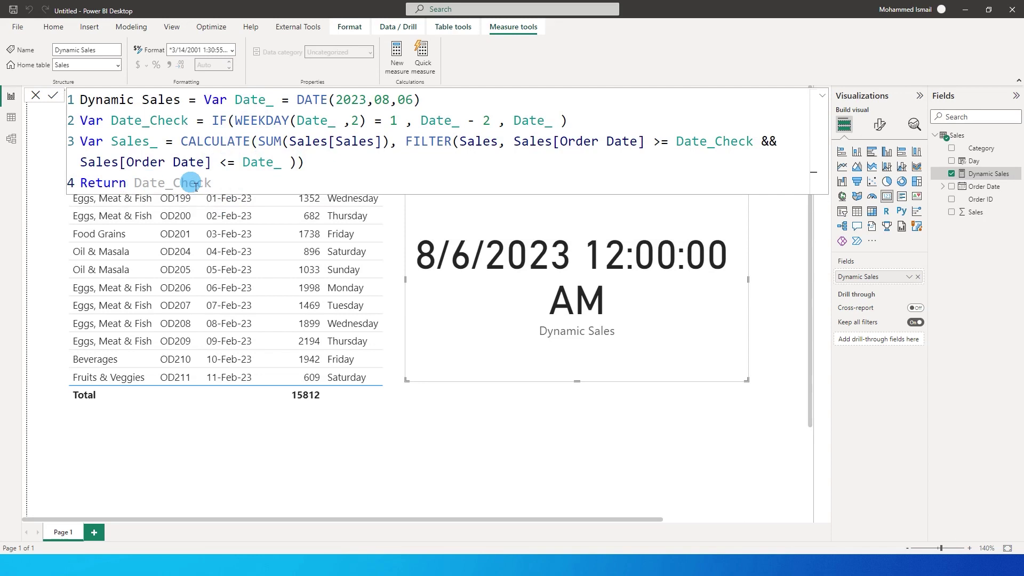
double_click(140, 149)
key("ctrl+c")
double_click(181, 183)
key("ctrl+v")
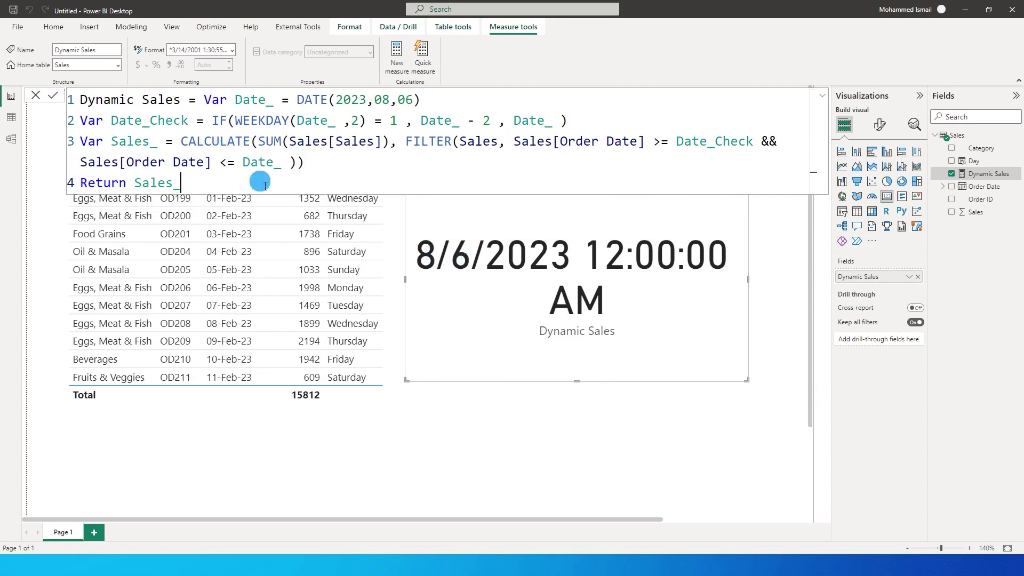
key("Return")
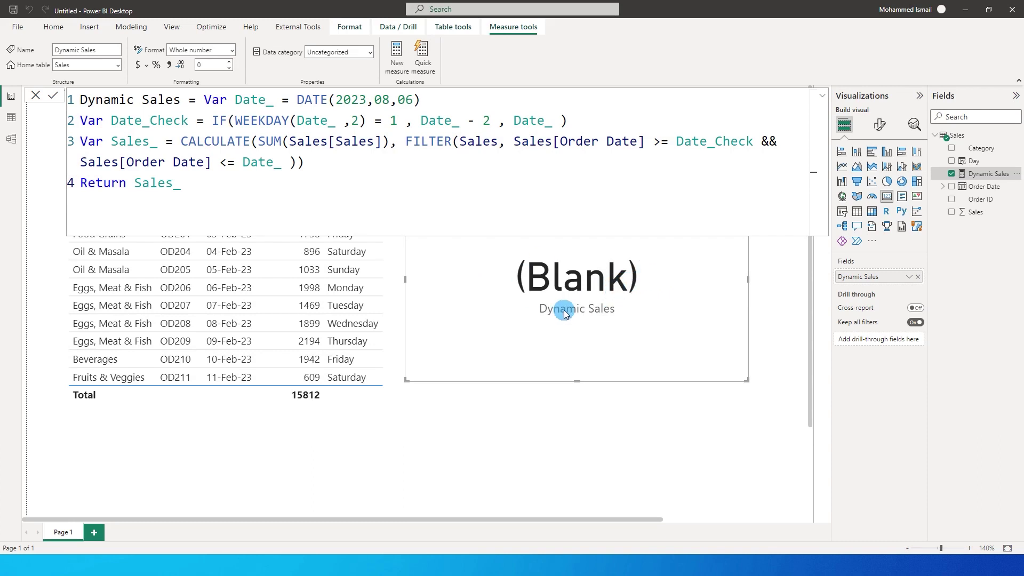
Change the DATE month from 08 to 02, commit, and shift the card slightly right.
double_click(405, 100)
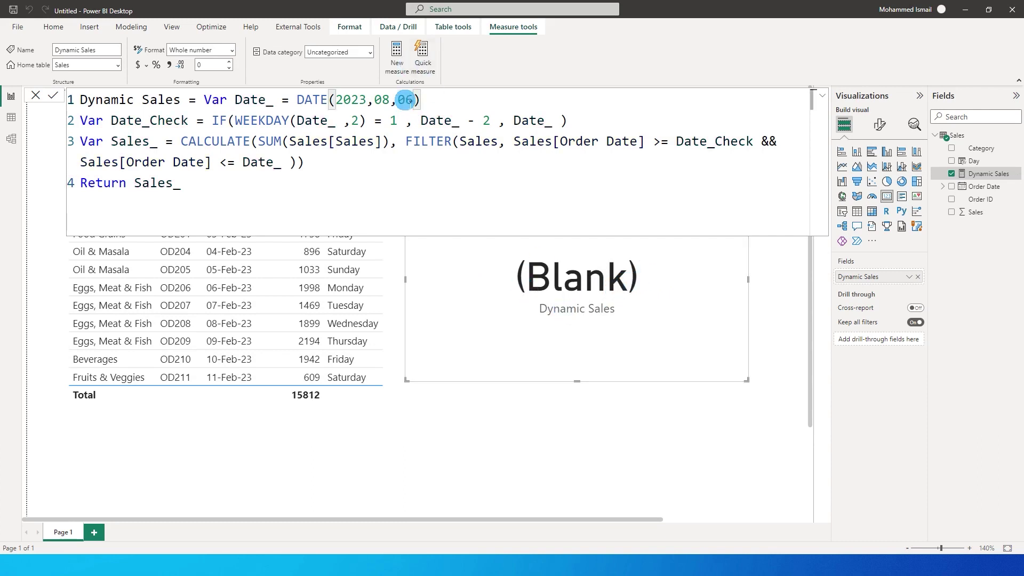
left_click(405, 99)
left_click(383, 100)
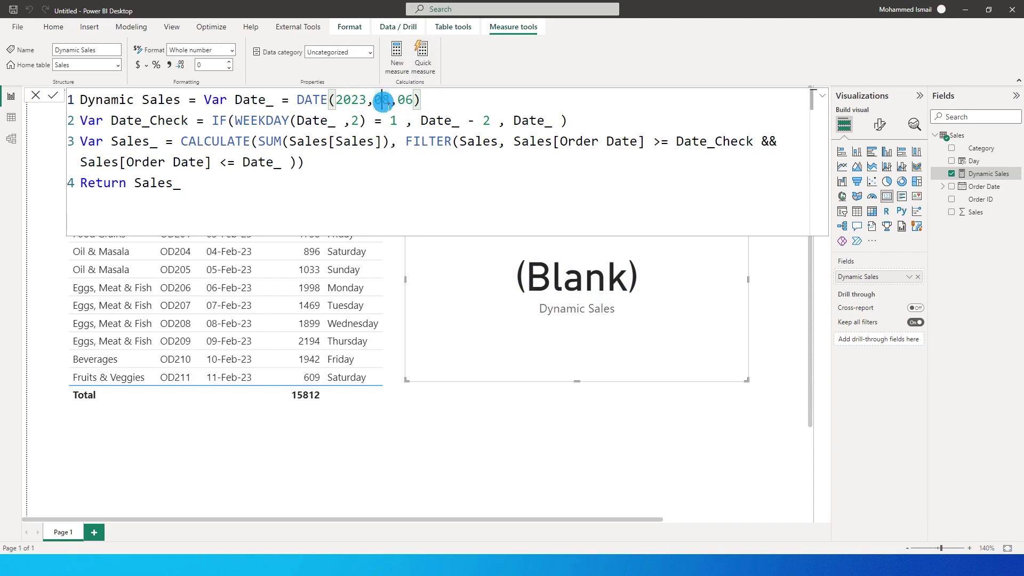
double_click(385, 100)
type("02")
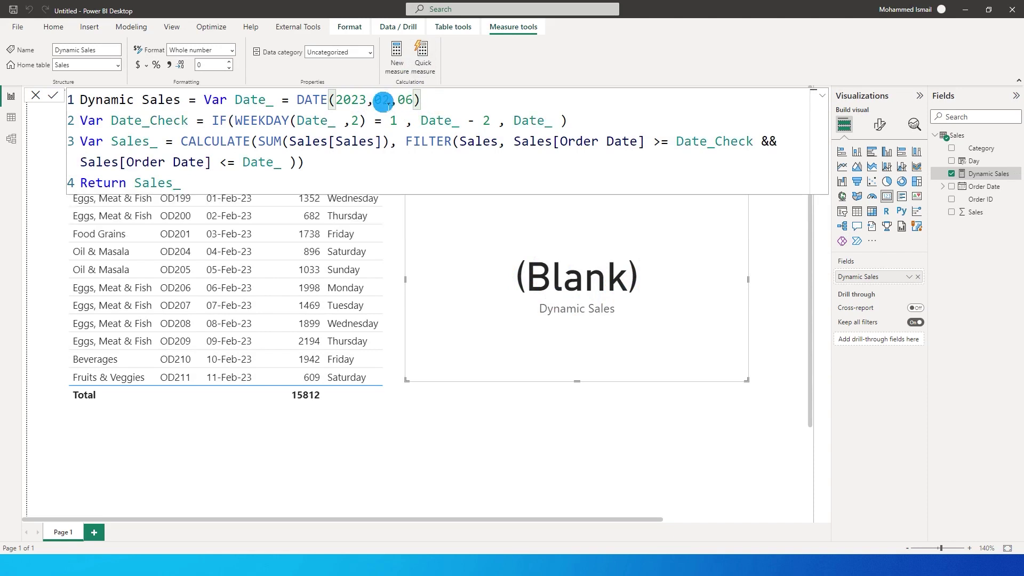
key("Return")
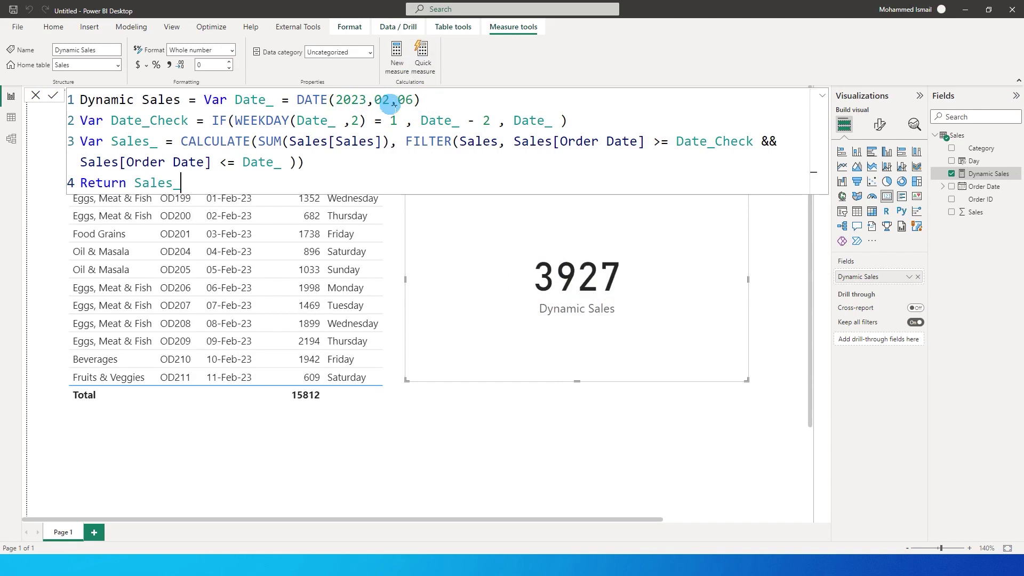
left_click(419, 102)
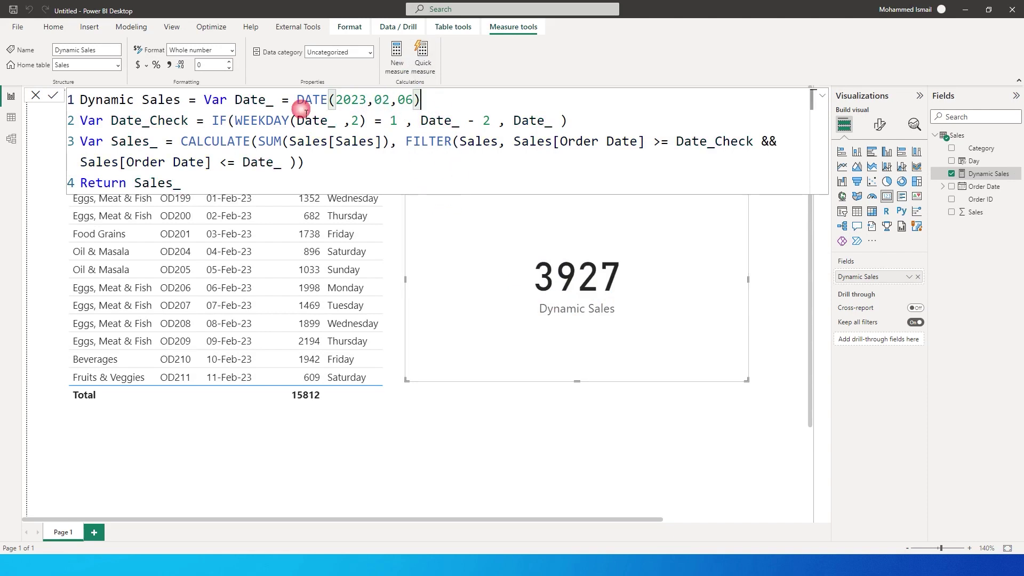
left_click_drag(419, 106, 335, 105)
left_click(392, 106)
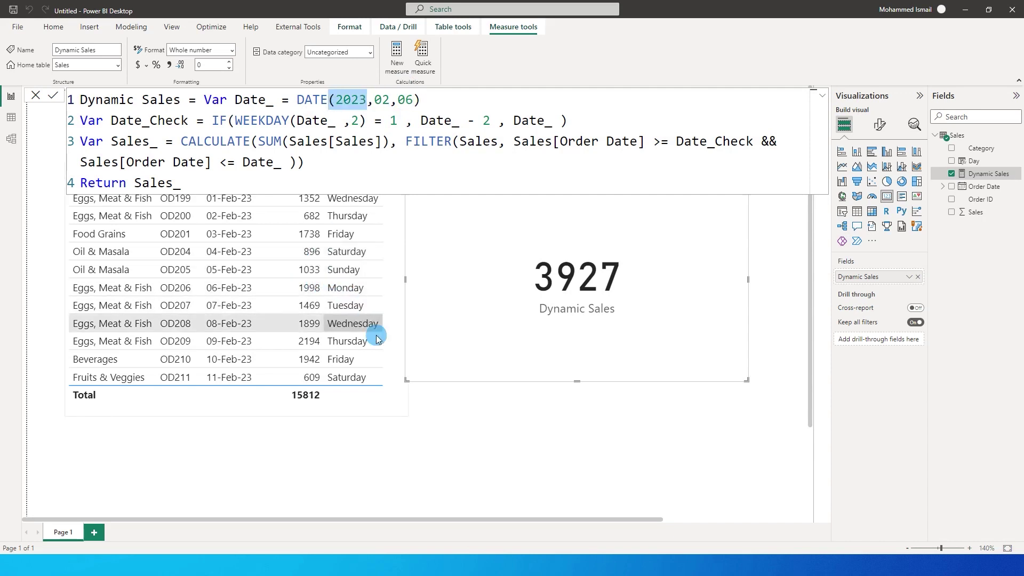
left_click_drag(557, 323, 574, 325)
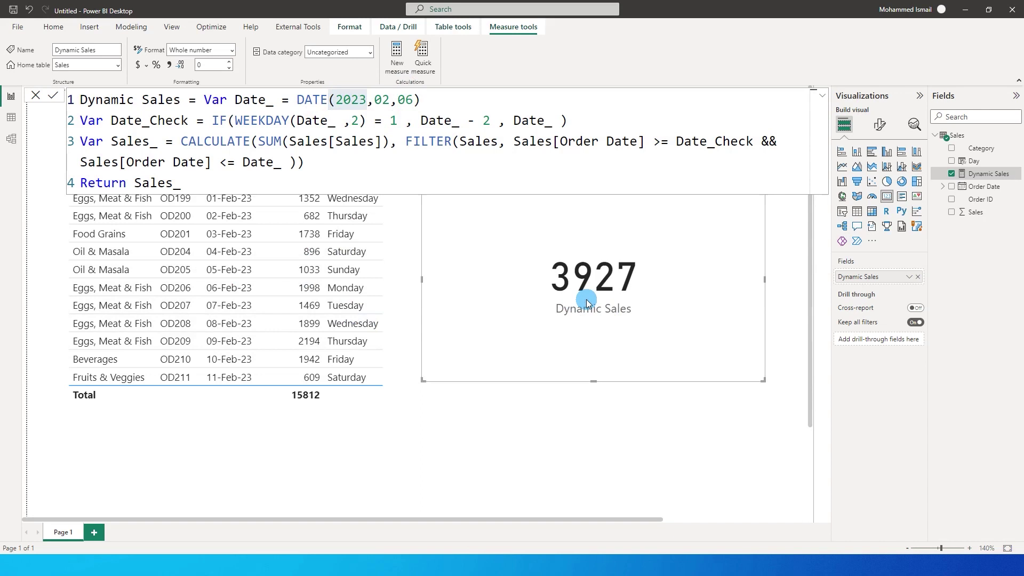
left_click(382, 394)
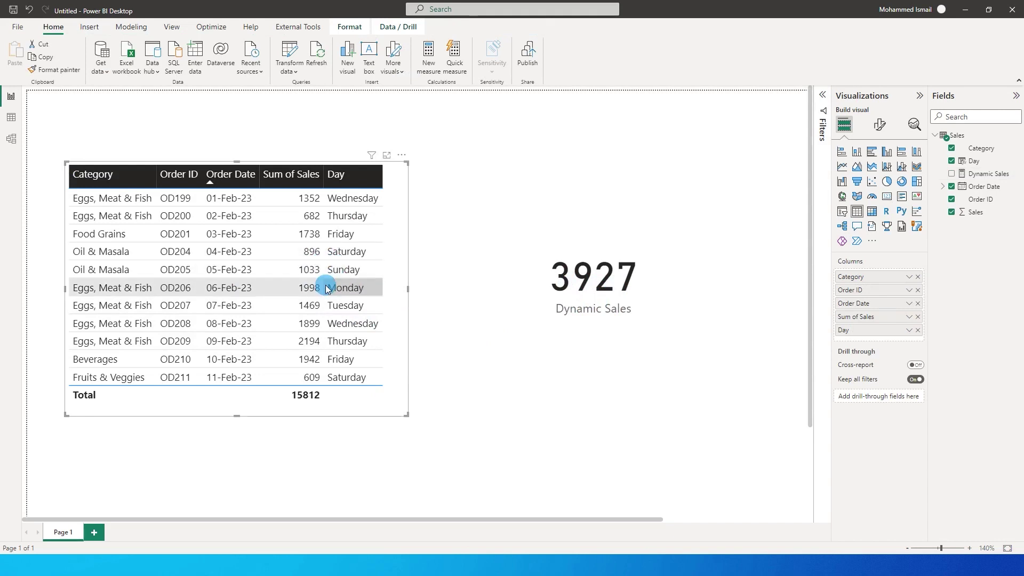
Open the Filters pane and collapse the Visualizations and Fields panes.
left_click(826, 96)
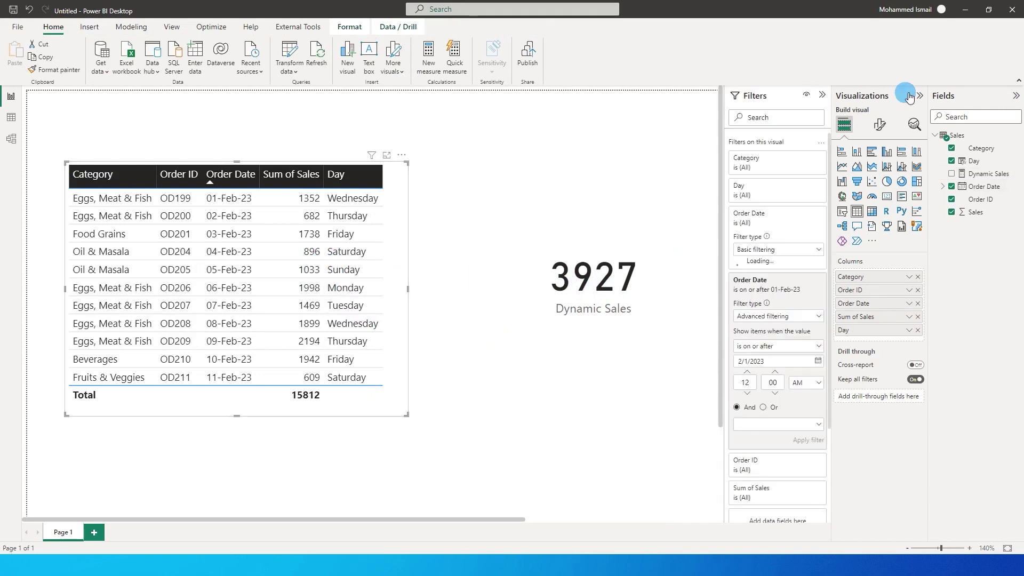
left_click(917, 95)
left_click(1015, 96)
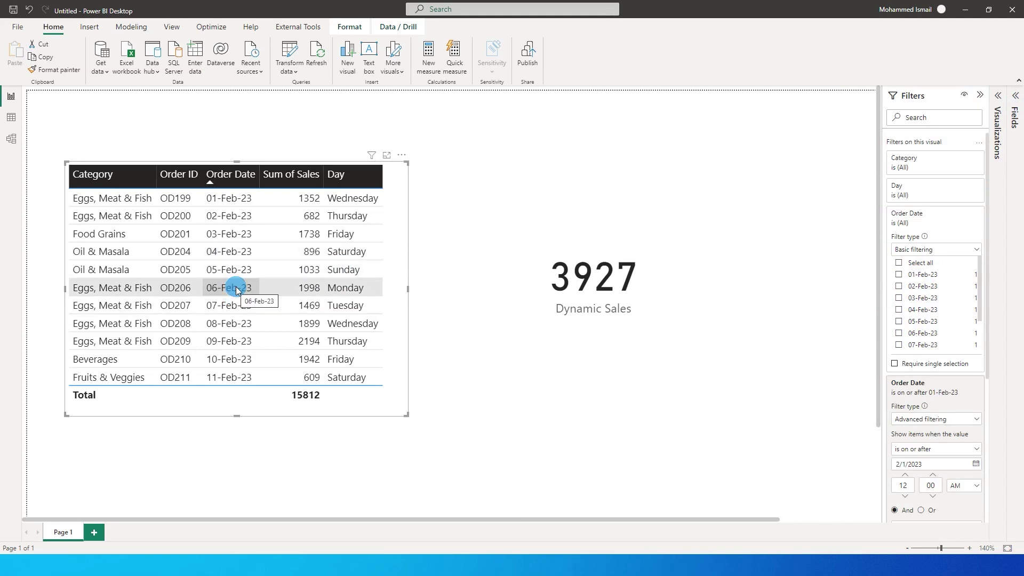
Filter Order Date to 04, 05 and 06-Feb-23 to confirm the 3927 total, then select the Dynamic Sales card.
left_click(900, 310)
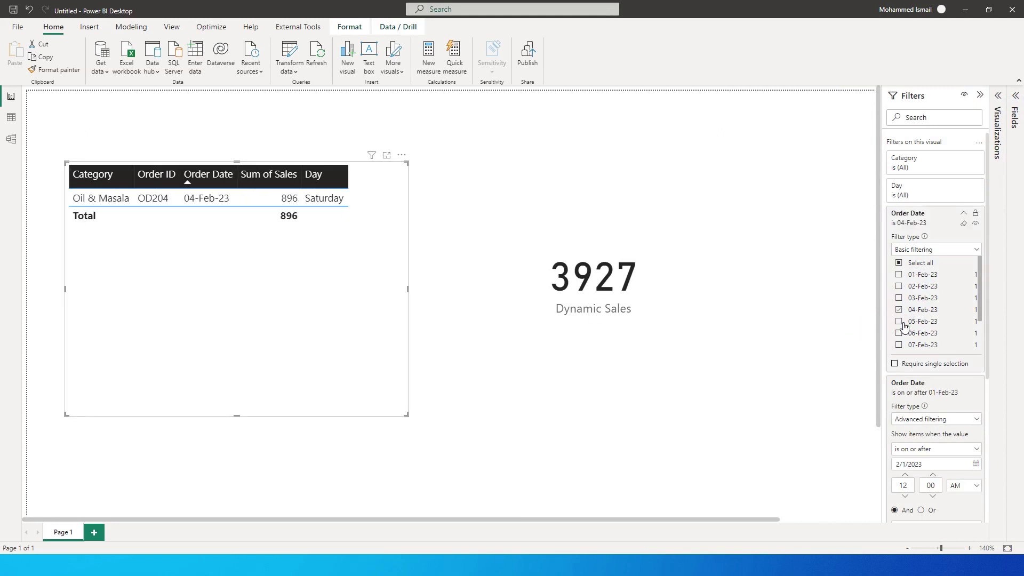
left_click(899, 322)
left_click(899, 332)
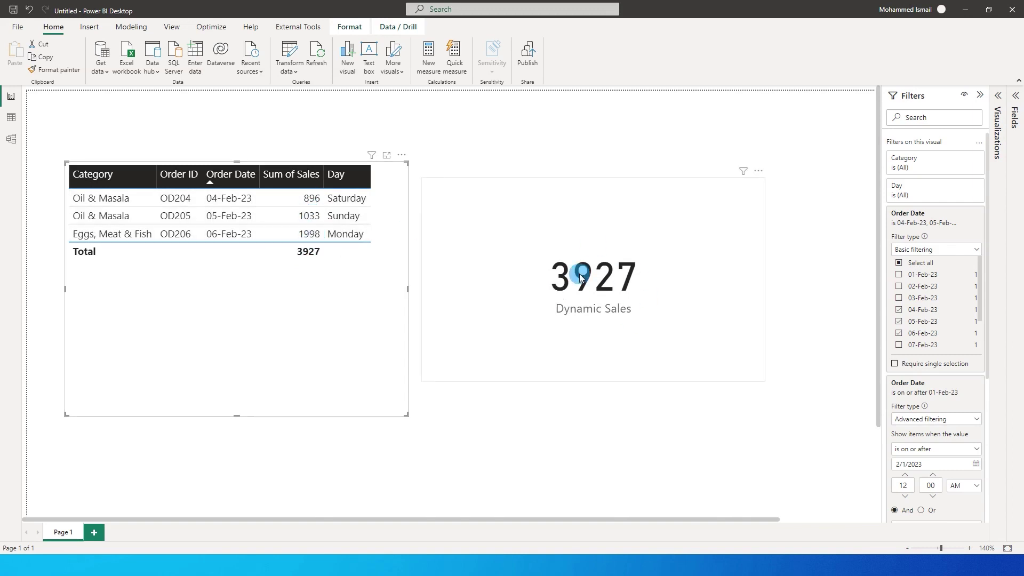
left_click(492, 304)
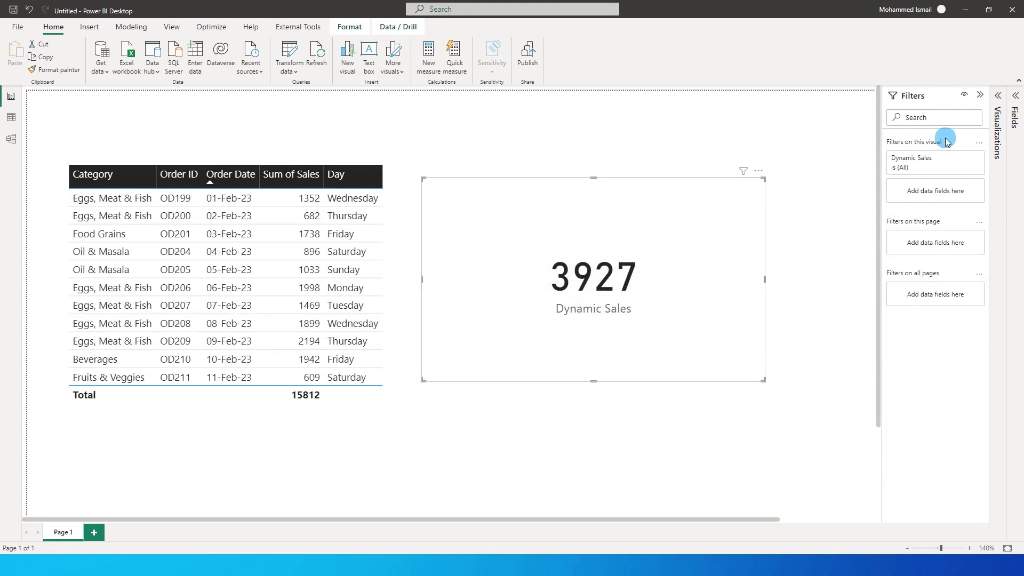
left_click(1017, 104)
Replace DATE(2023,02,06) with TODAY() in the Dynamic Sales formula so the card shows 609.
left_click(937, 136)
left_click(966, 173)
left_click(347, 103)
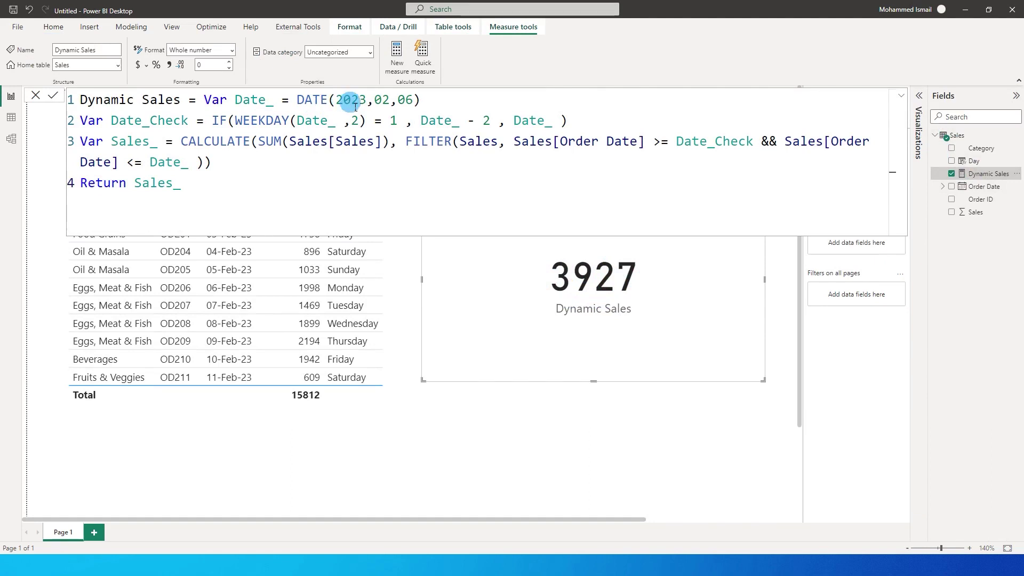
left_click_drag(434, 106, 302, 107)
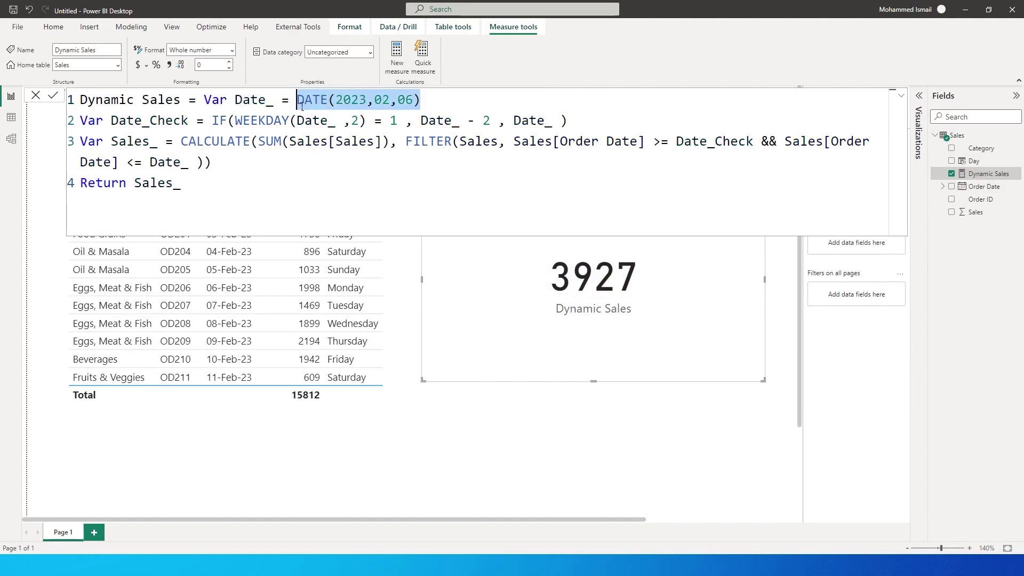
type("today")
key("Tab")
type(")")
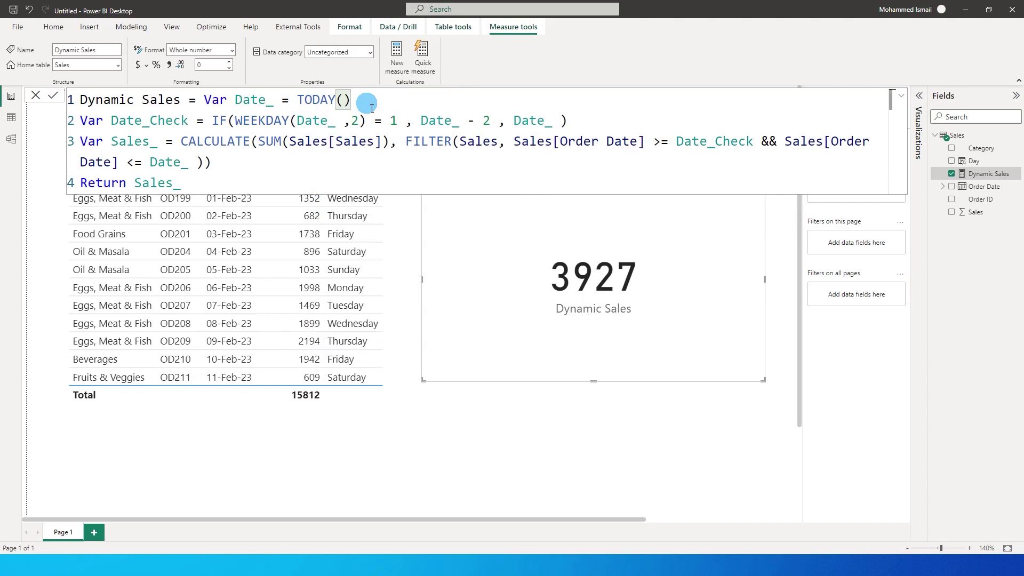
key("Return")
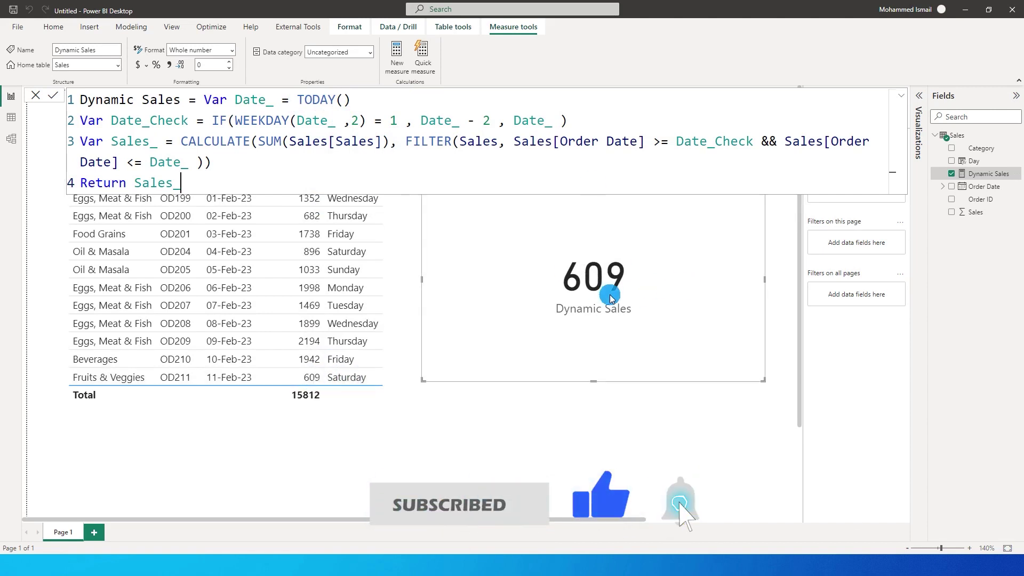
left_click(376, 173)
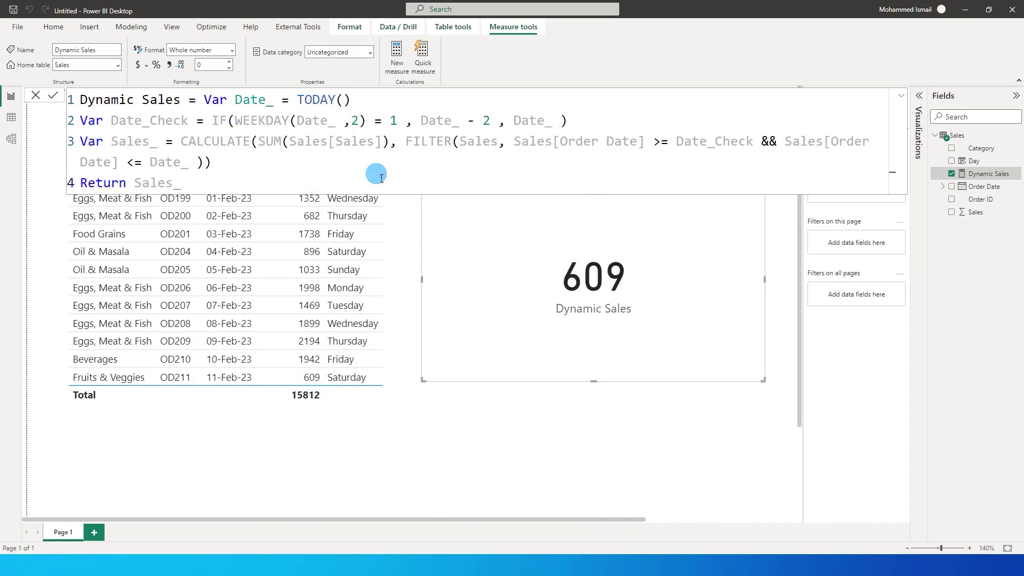